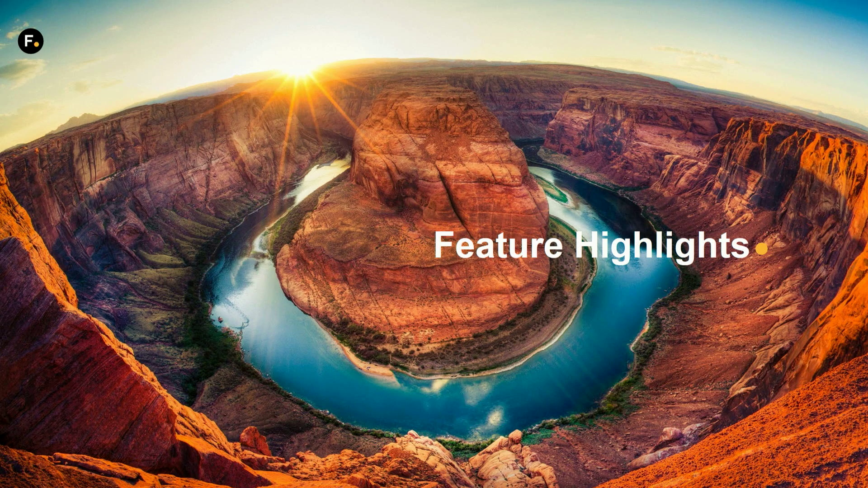
pyautogui.press('Right')
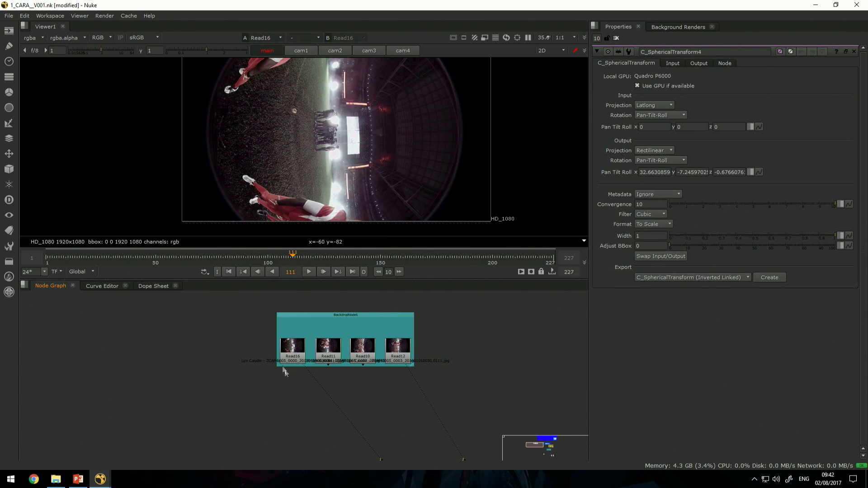
# View each of the four source camera Read nodes in turn in the viewer
pyautogui.click(294, 342)
pyautogui.press('1')
pyautogui.moveTo(297, 121); pyautogui.dragTo(352, 147, button='middle')
pyautogui.scroll(-3, 351, 147)
pyautogui.click(319, 348)
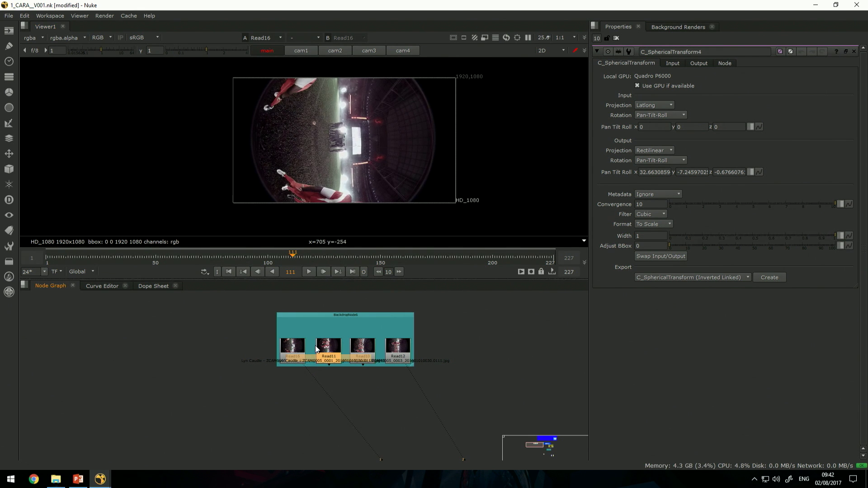
pyautogui.press('1')
pyautogui.click(355, 357)
pyautogui.press('1')
pyautogui.click(398, 346)
pyautogui.press('1')
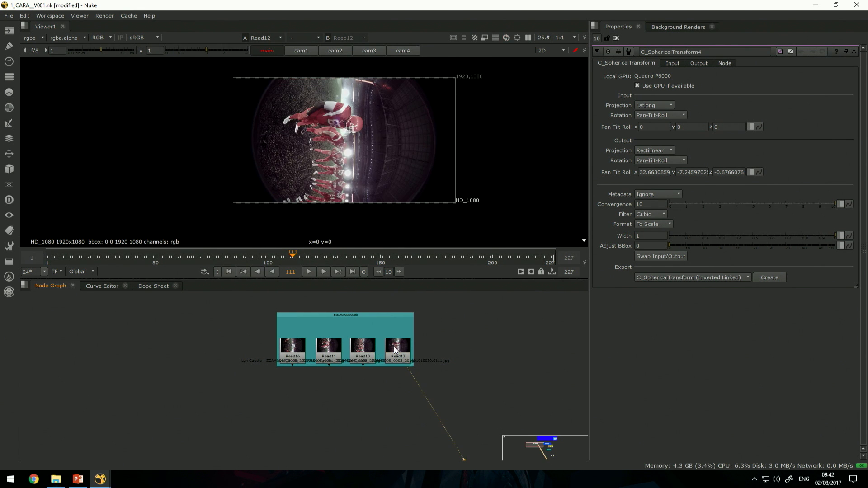
# View the 2k lat-long stitched Read node and play back the sequence
pyautogui.moveTo(470, 380); pyautogui.dragTo(232, 309, button='middle')
pyautogui.scroll(-8, 330, 371)
pyautogui.moveTo(355, 424); pyautogui.dragTo(348, 381, button='middle')
pyautogui.keyDown('alt'); pyautogui.moveTo(348, 381); pyautogui.dragTo(409, 393, button='middle'); pyautogui.keyUp('alt')
pyautogui.scroll(2, 353, 382)
pyautogui.click(456, 398)
pyautogui.press('1')
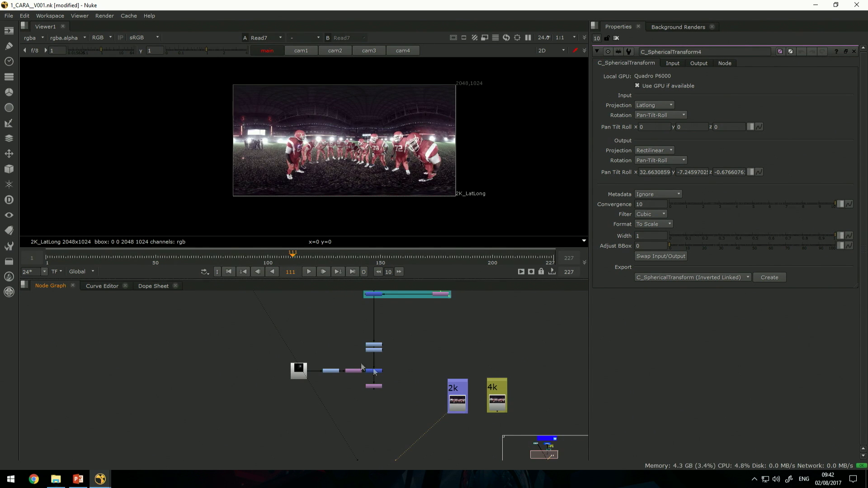
pyautogui.scroll(3, 337, 194)
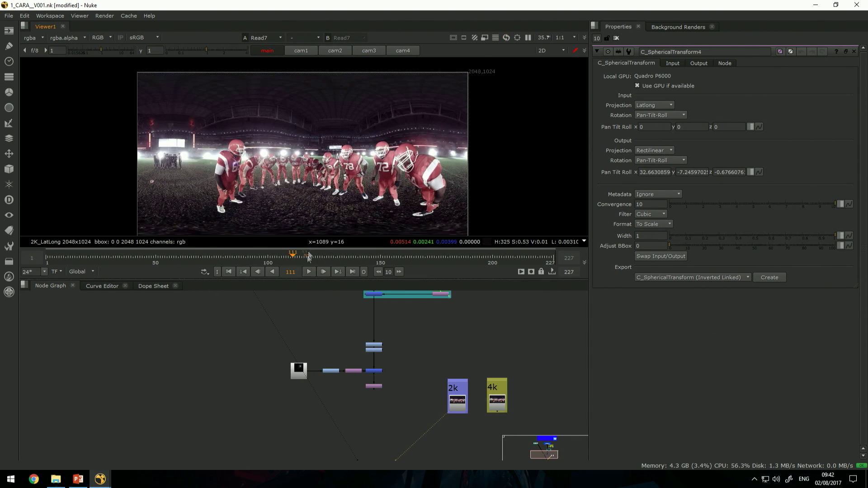
pyautogui.click(309, 273)
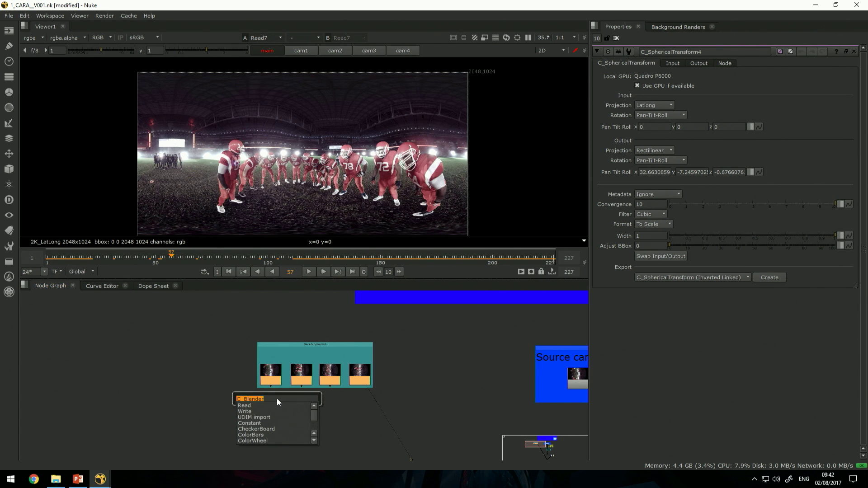
# Add a C_CameraSolver node fed by the four source camera reads and show it in the viewer
pyautogui.write('C_CameraSolver')
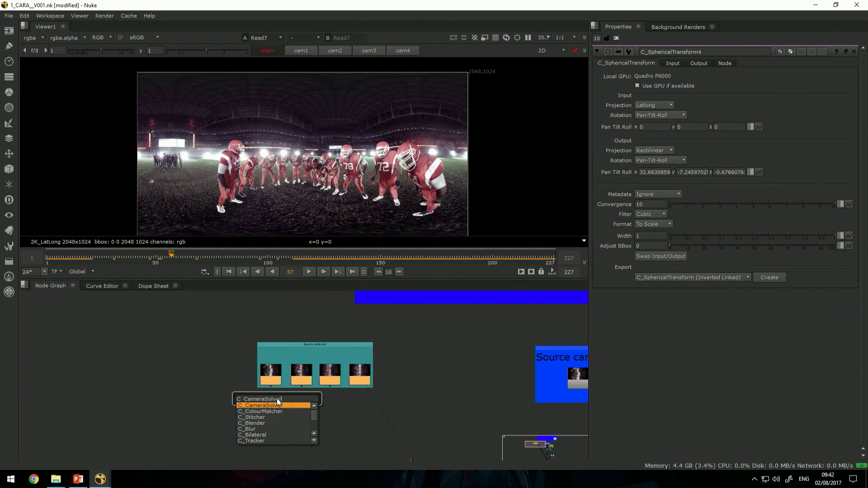
pyautogui.press('Return')
pyautogui.moveTo(362, 392); pyautogui.dragTo(325, 406)
pyautogui.press('1')
pyautogui.click(417, 395)
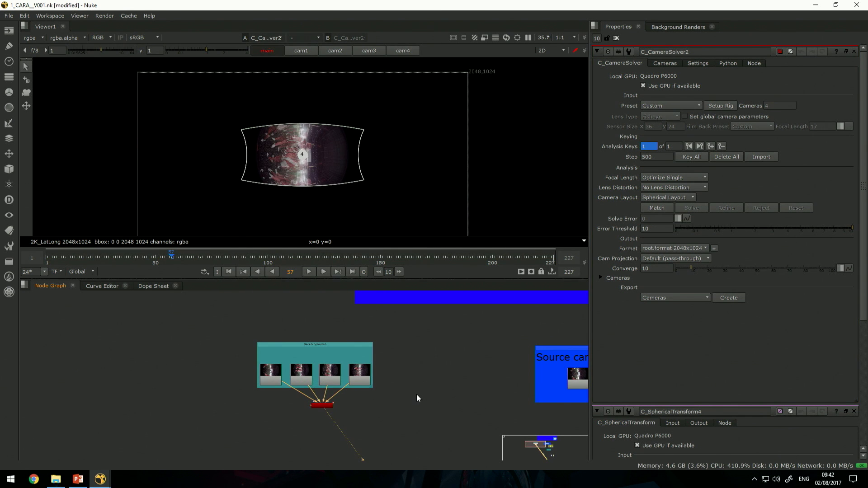
# Examine the unsolved cameras in the 2D and 3D views and review the solver's available rig presets
pyautogui.moveTo(301, 181); pyautogui.dragTo(318, 154, button='middle')
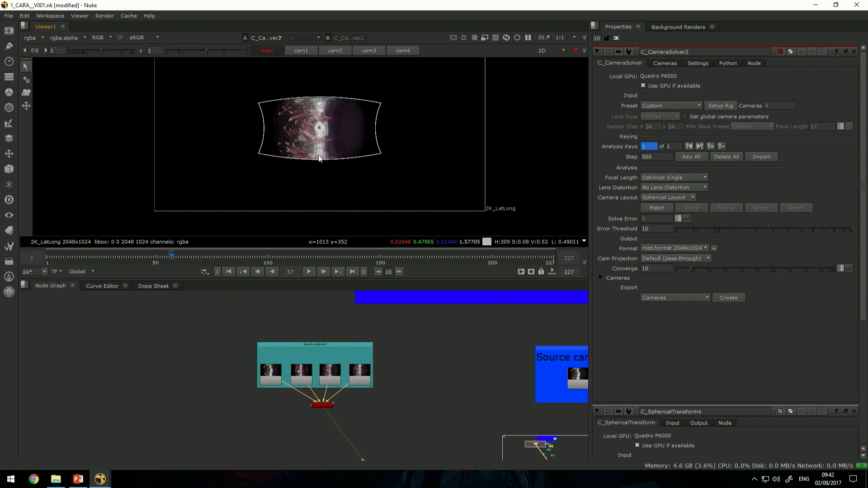
pyautogui.press('Tab')
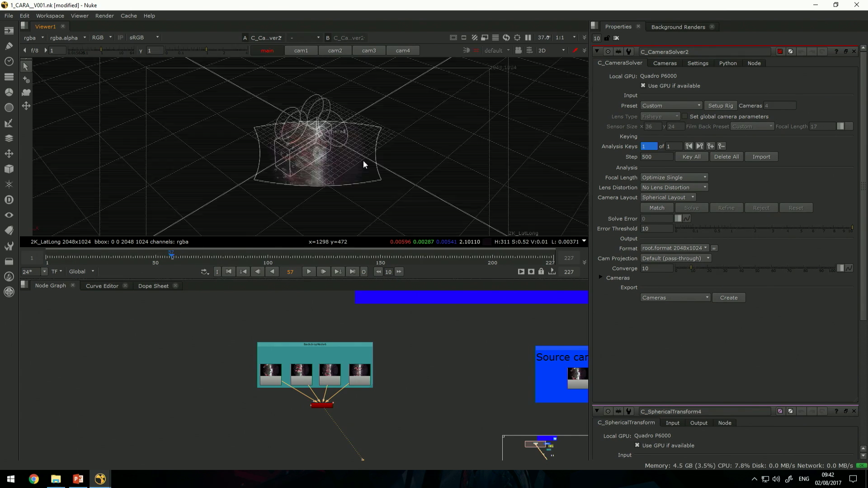
pyautogui.moveTo(320, 126)
pyautogui.mouseDown(button='middle')
pyautogui.moveTo(334, 153)
pyautogui.moveTo(357, 138)
pyautogui.moveTo(333, 135)
pyautogui.mouseUp(button='middle')
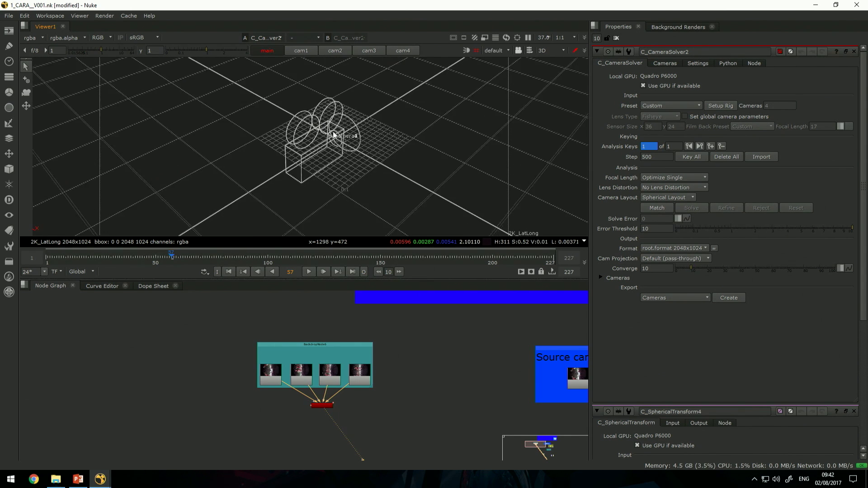
pyautogui.press('Tab')
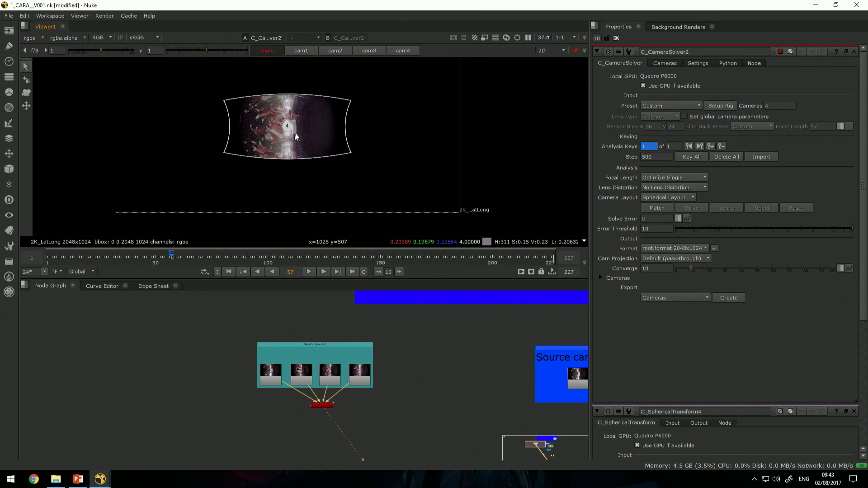
pyautogui.click(650, 106)
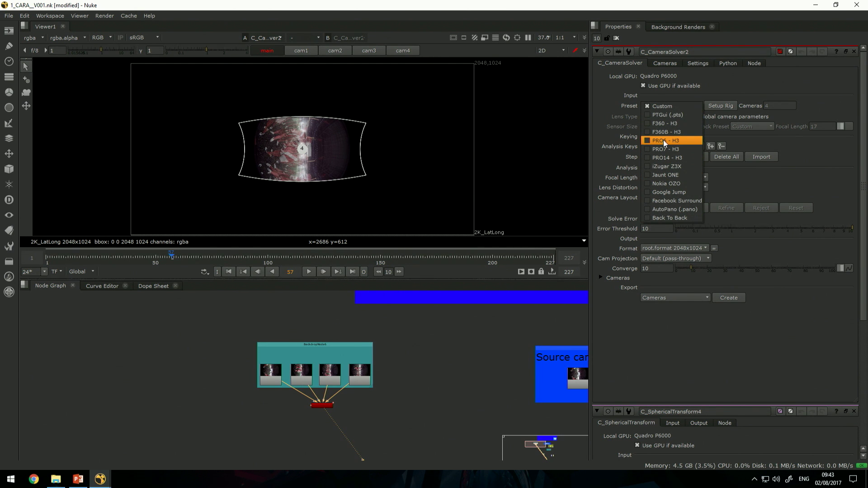
pyautogui.moveTo(314, 168)
pyautogui.mouseDown(button='middle')
pyautogui.moveTo(352, 171)
pyautogui.moveTo(319, 164)
pyautogui.mouseUp(button='middle')
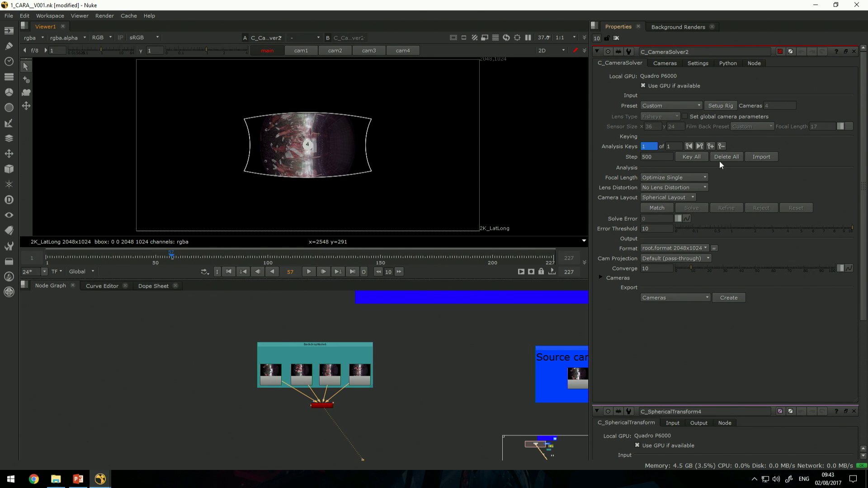
# Enable global camera parameters on the solver and set the fisheye focal length to 8
pyautogui.click(684, 117)
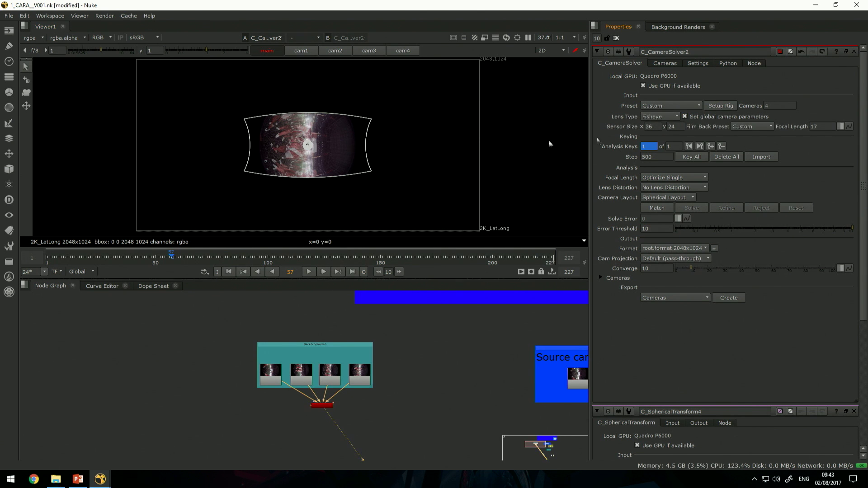
pyautogui.moveTo(822, 126); pyautogui.dragTo(732, 125)
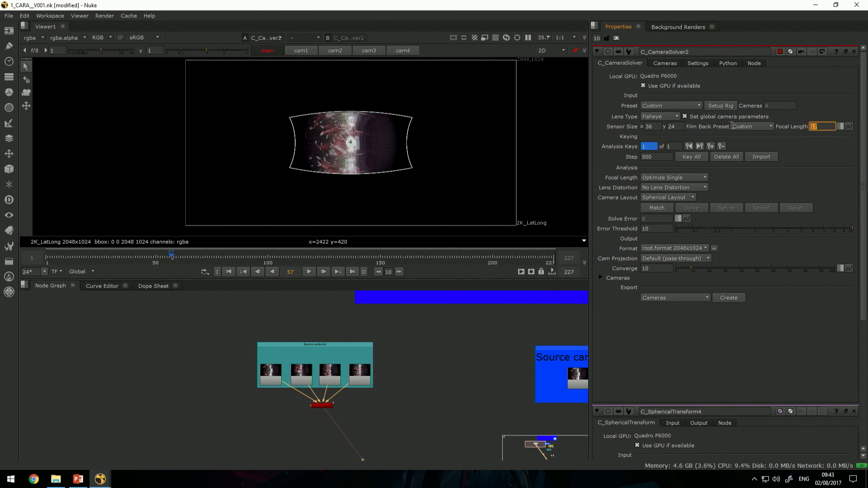
pyautogui.write('8')
pyautogui.press('Return')
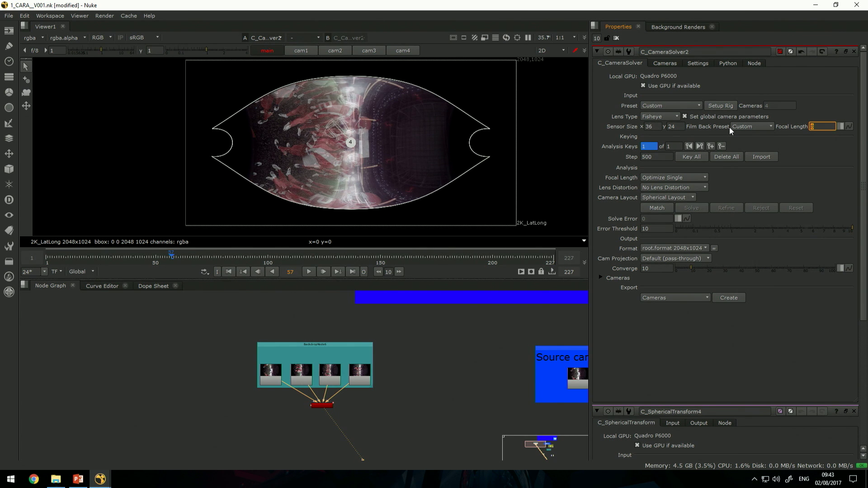
# Match features across the four overlapping cameras and solve the camera rig
pyautogui.click(652, 209)
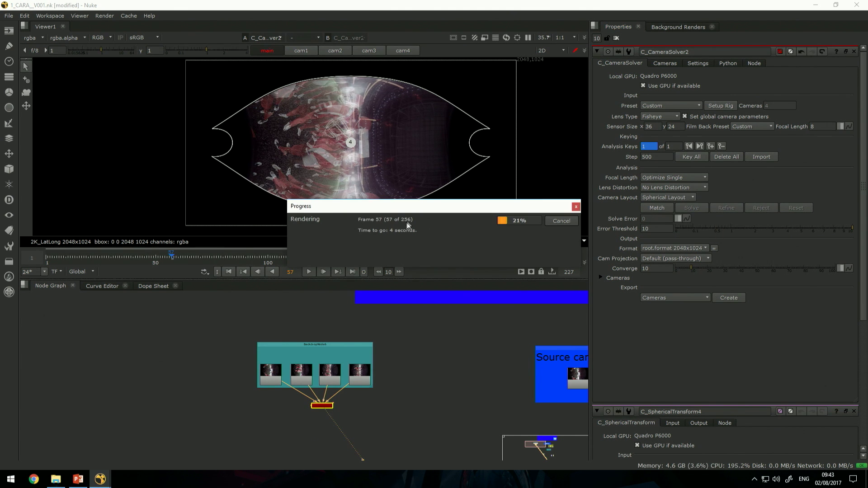
pyautogui.moveTo(408, 204); pyautogui.dragTo(428, 291)
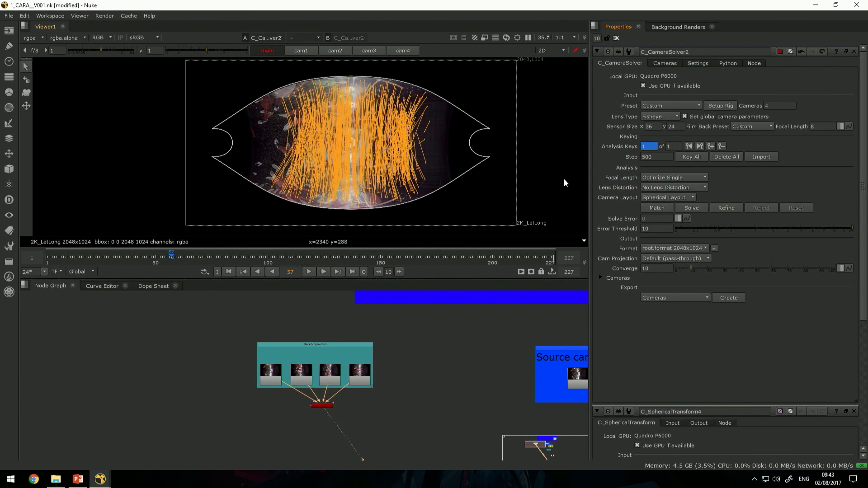
pyautogui.scroll(4, 331, 148)
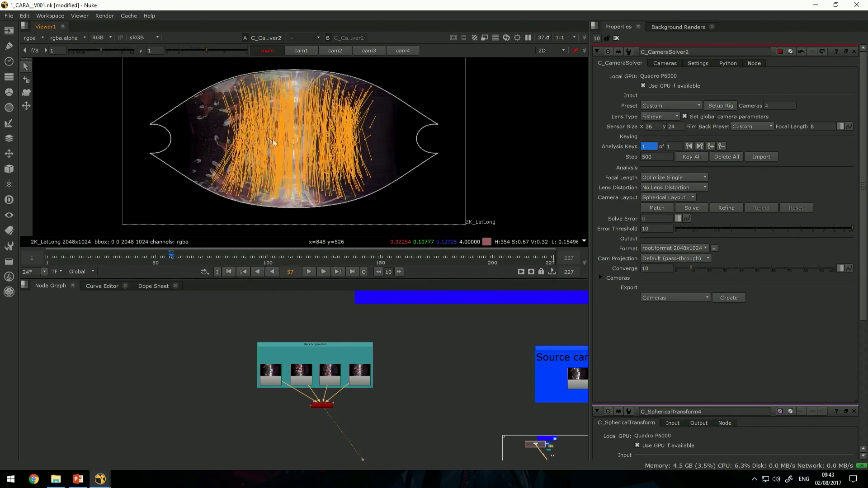
pyautogui.click(691, 208)
pyautogui.scroll(-3, 438, 158)
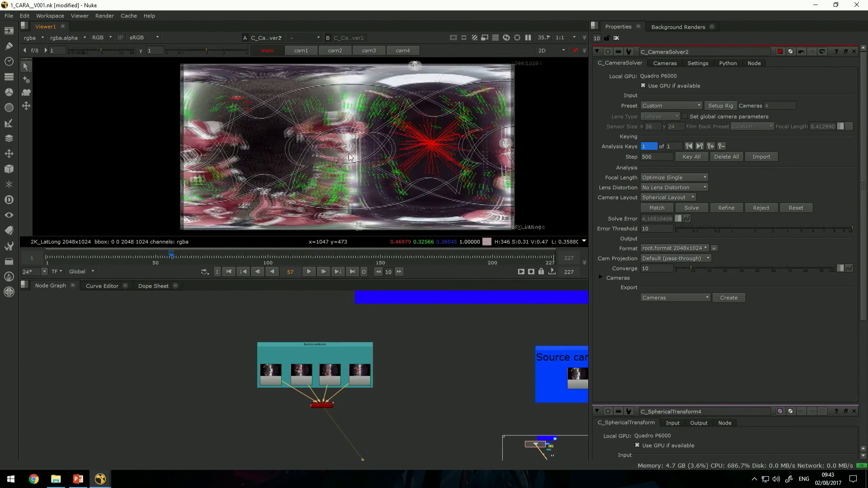
# Examine the solved cameras and points in 3D and the feature matches on the lat-long image
pyautogui.press('Tab')
pyautogui.keyDown('ctrl'); pyautogui.moveTo(355, 147); pyautogui.dragTo(377, 166); pyautogui.keyUp('ctrl')
pyautogui.scroll(5, 376, 166)
pyautogui.scroll(-5, 375, 166)
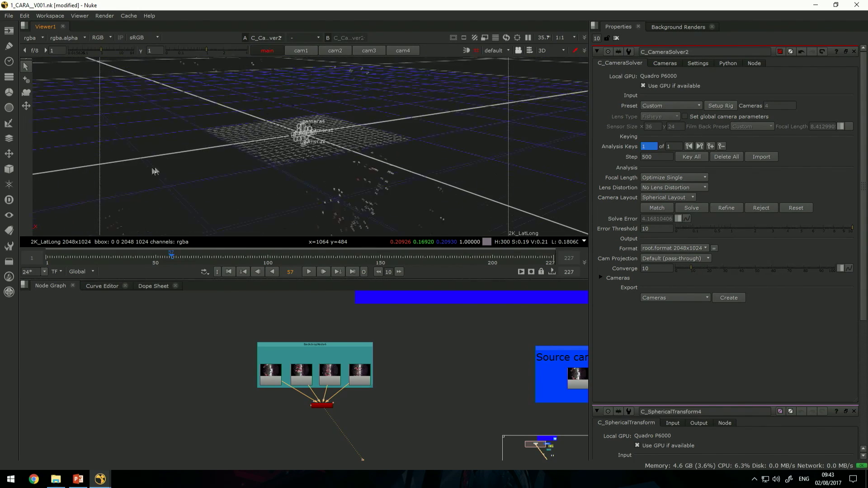
pyautogui.scroll(1, 393, 178)
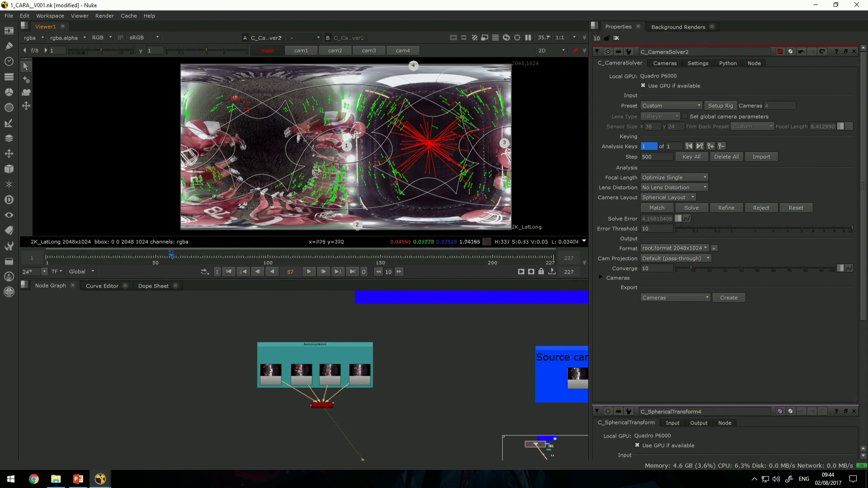
pyautogui.moveTo(317, 172); pyautogui.dragTo(305, 156, button='middle')
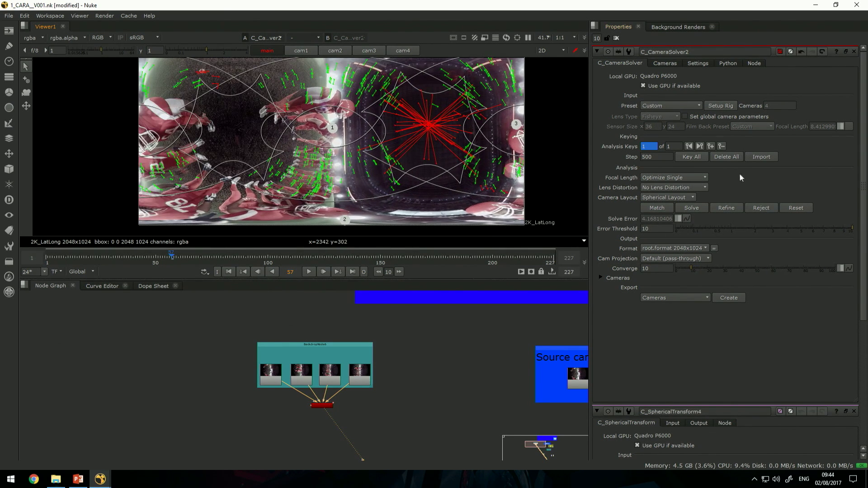
# Reject the bad feature matches and refine the camera solve, repeating both operations a second time
pyautogui.click(762, 208)
pyautogui.click(719, 209)
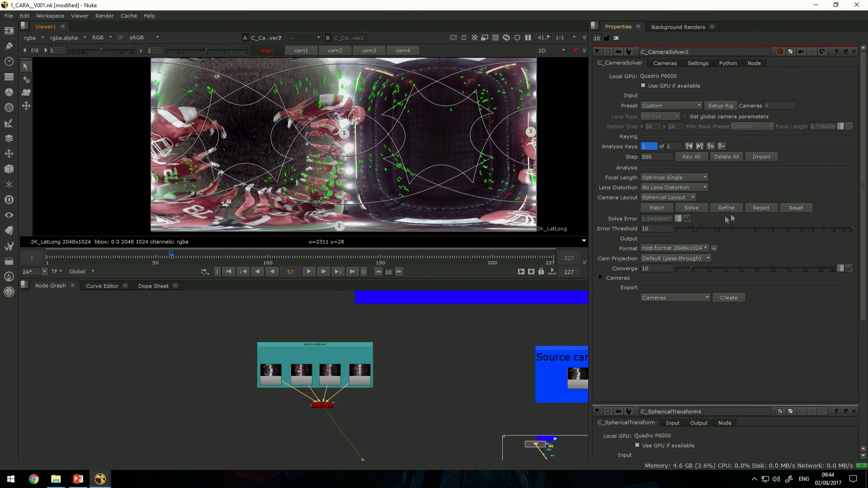
pyautogui.click(762, 208)
pyautogui.click(726, 208)
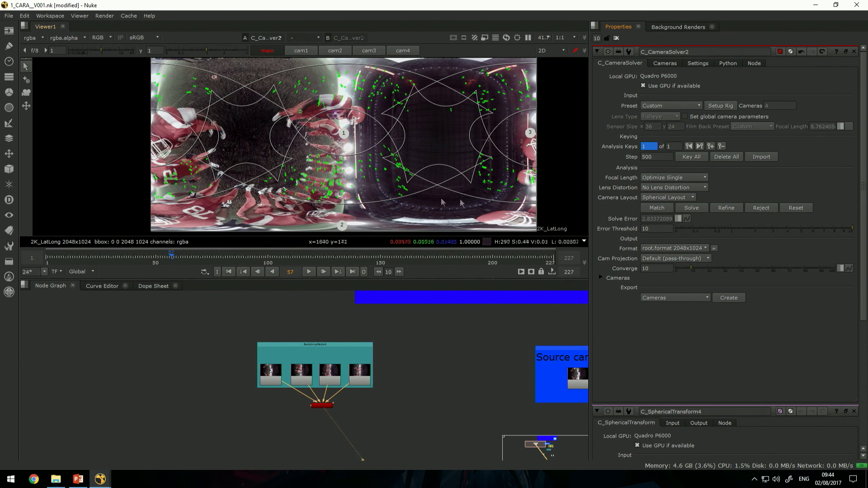
# Inspect the remaining feature matches and camera alignment across the refined lat-long image
pyautogui.moveTo(410, 161); pyautogui.dragTo(406, 161, button='middle')
pyautogui.moveTo(236, 120); pyautogui.dragTo(212, 121, button='middle')
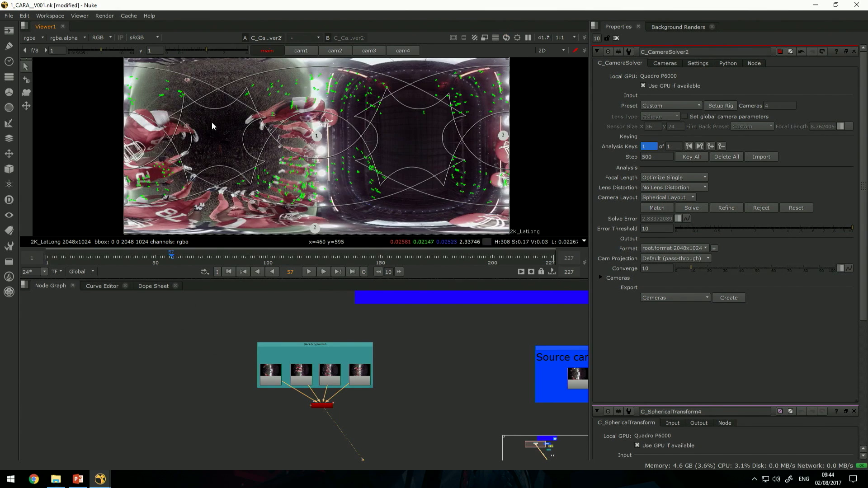
pyautogui.moveTo(313, 144); pyautogui.dragTo(322, 143, button='middle')
pyautogui.moveTo(403, 122); pyautogui.dragTo(403, 134, button='middle')
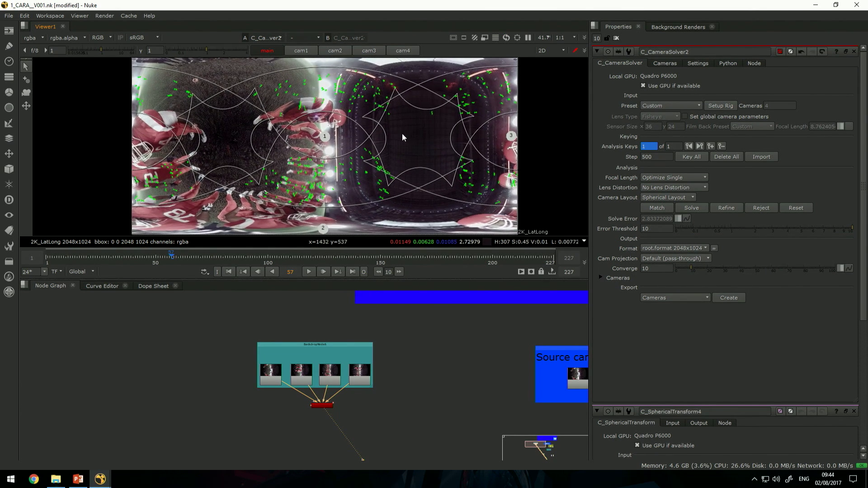
pyautogui.press('f')
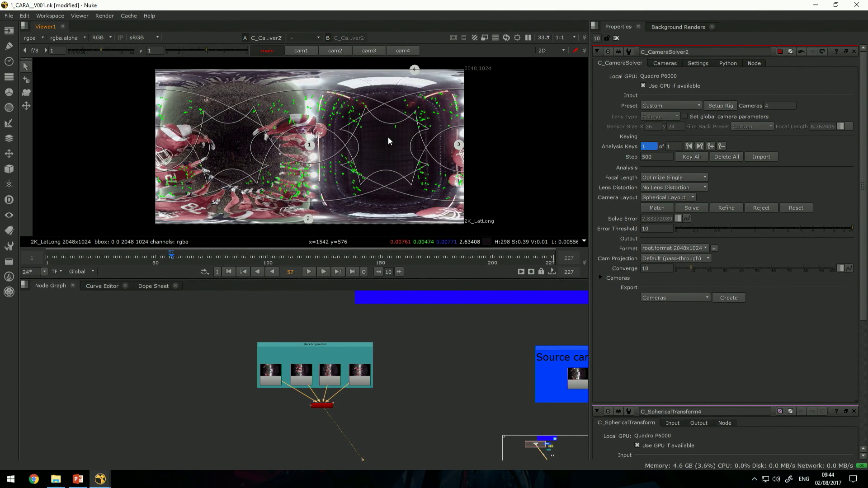
# Level the horizon by rotating the whole camera rig to about -2.6, -60.0, 92.5 with the solver's horizon alignment grid
pyautogui.click(26, 106)
pyautogui.scroll(2, 347, 168)
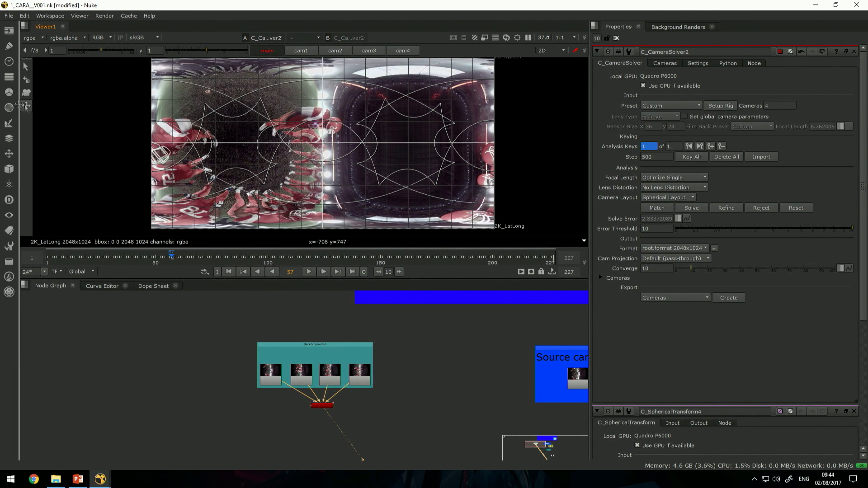
pyautogui.moveTo(298, 141); pyautogui.dragTo(289, 165, button='middle')
pyautogui.press('q')
pyautogui.press('q')
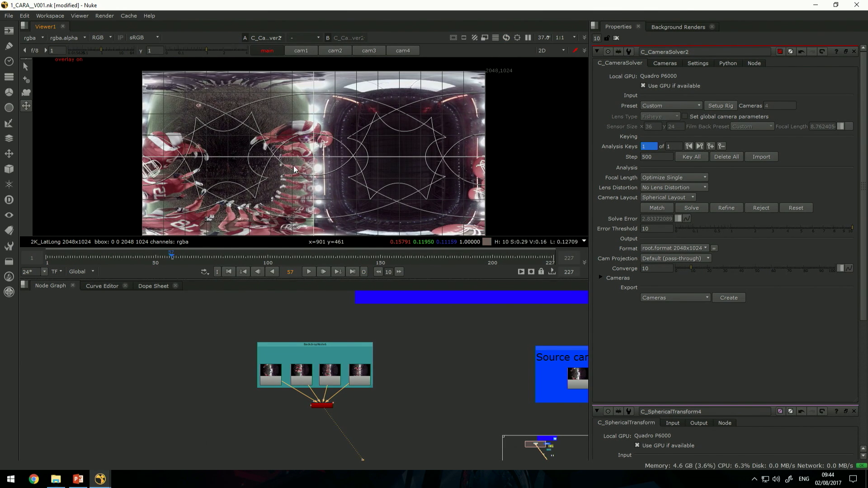
pyautogui.click(316, 406)
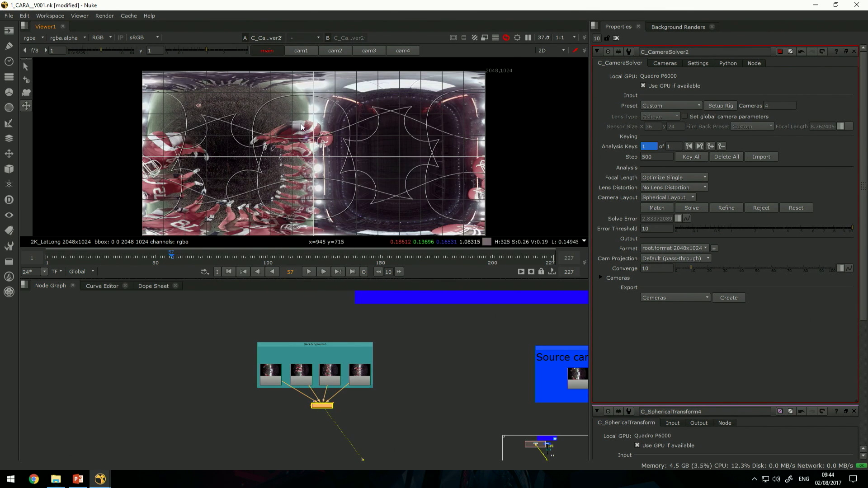
pyautogui.moveTo(302, 127); pyautogui.dragTo(362, 158)
# Show the solver's matching, solving and transform settings, and examine the ring of solved cameras in 3D
pyautogui.click(698, 63)
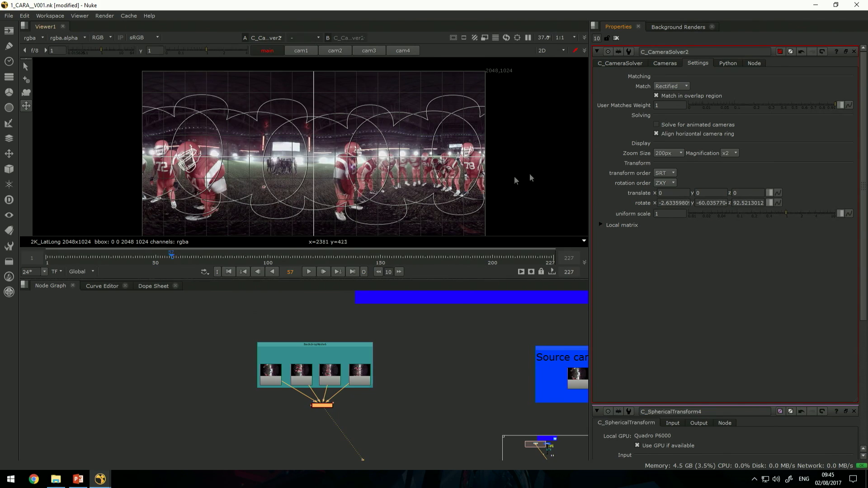
pyautogui.press('Tab')
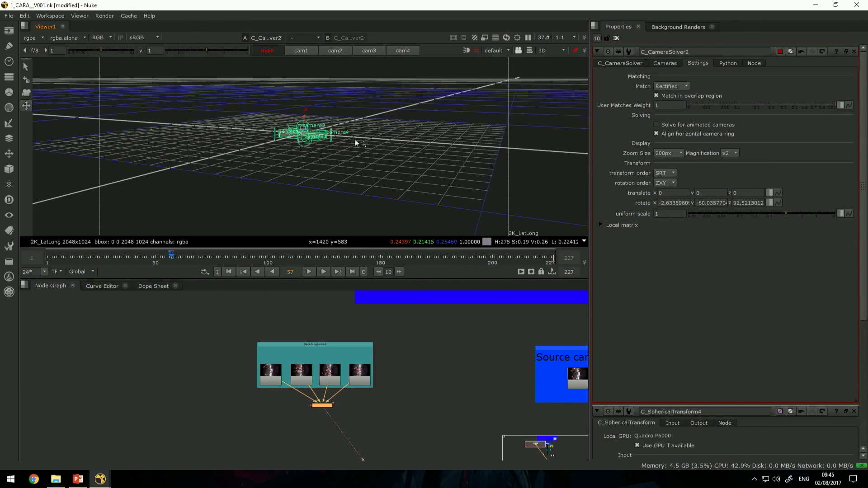
pyautogui.keyDown('ctrl'); pyautogui.moveTo(368, 165); pyautogui.dragTo(296, 144); pyautogui.keyUp('ctrl')
pyautogui.scroll(3, 351, 150)
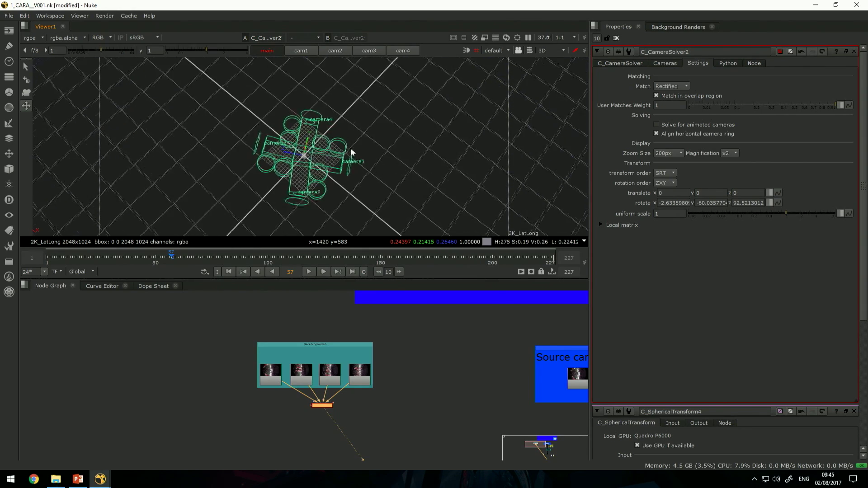
# Examine the solved camera ring against the 3D ground grid from several angles, and return to the 2D lat-long image
pyautogui.keyDown('ctrl'); pyautogui.moveTo(353, 152); pyautogui.dragTo(337, 125); pyautogui.keyUp('ctrl')
pyautogui.scroll(-5, 220, 105)
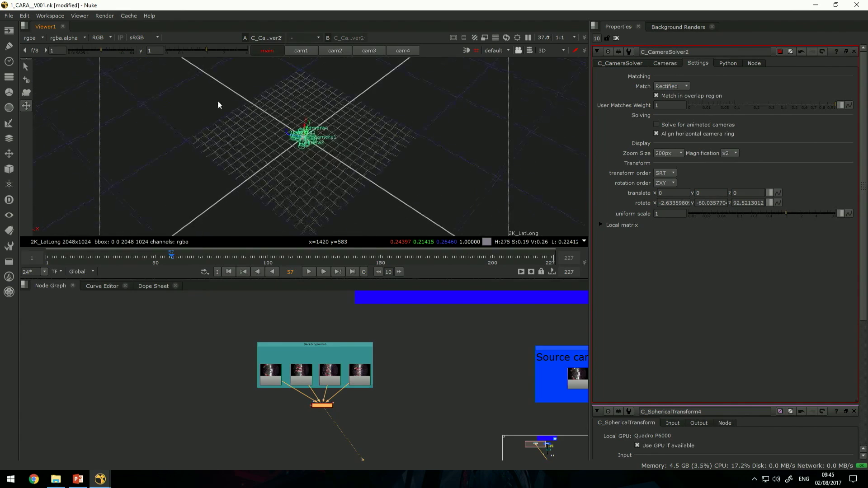
pyautogui.keyDown('ctrl'); pyautogui.moveTo(219, 105); pyautogui.dragTo(131, 94); pyautogui.keyUp('ctrl')
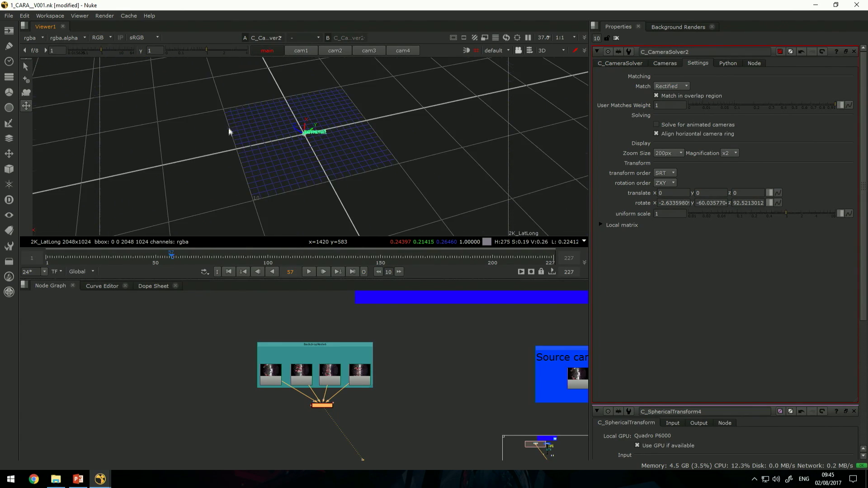
pyautogui.keyDown('ctrl'); pyautogui.moveTo(230, 132); pyautogui.dragTo(265, 101); pyautogui.keyUp('ctrl')
pyautogui.press('Tab')
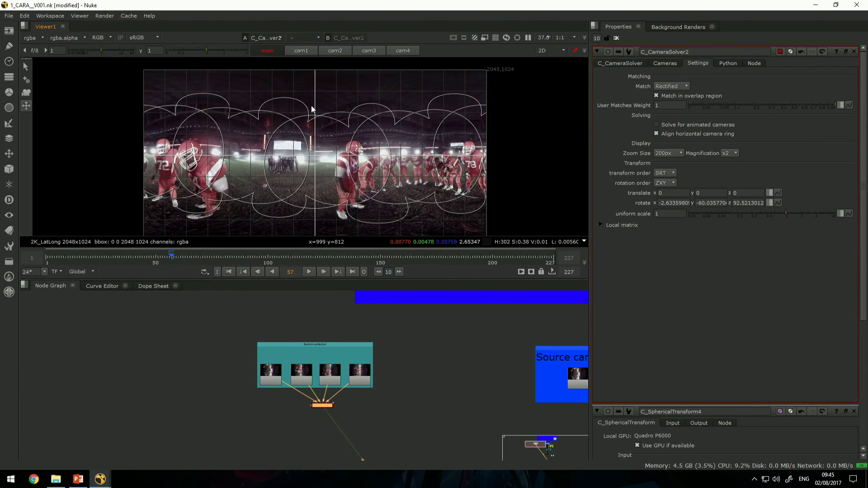
# Rotate the whole camera rig to about 0.3, 85.7, 93.9, centring the line of players in the lat-long image
pyautogui.scroll(4, 326, 181)
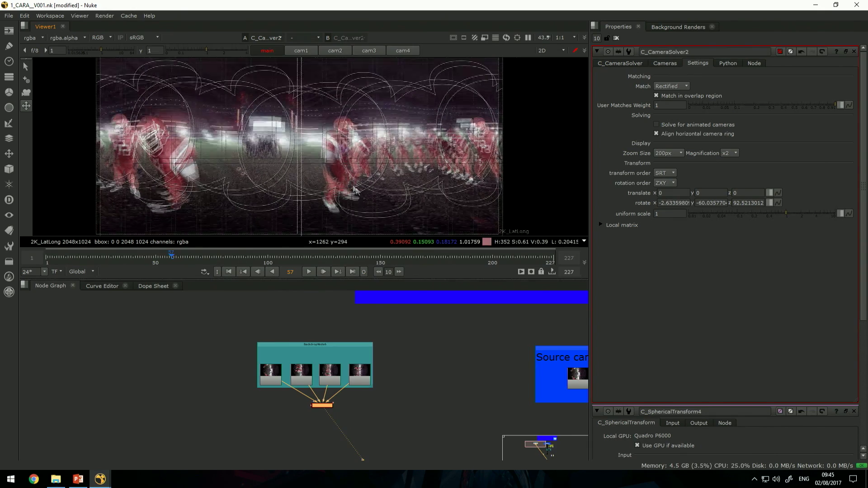
pyautogui.scroll(-2, 337, 180)
pyautogui.keyDown('ctrl'); pyautogui.moveTo(337, 180); pyautogui.dragTo(310, 159); pyautogui.keyUp('ctrl')
pyautogui.press('Tab')
pyautogui.press('Tab')
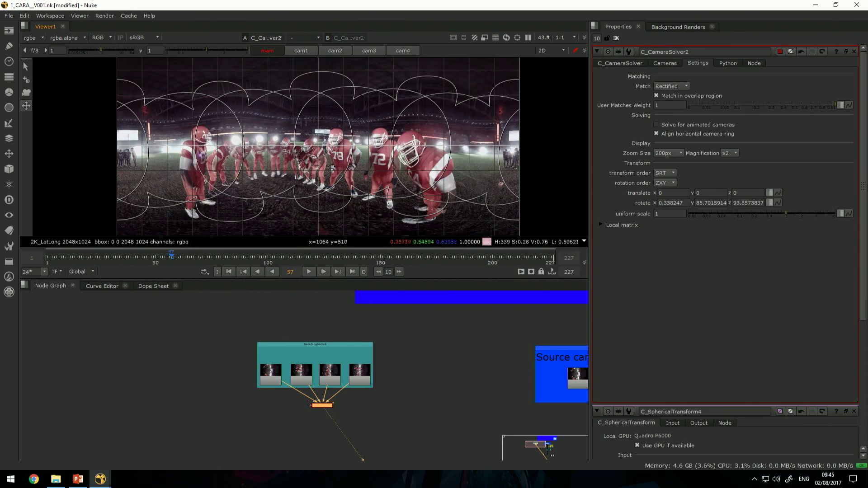
# Hide the viewer overlay and try converge distances of 8 and finally 6 in the camera solver, checking the overlap on the players
pyautogui.scroll(6, 312, 145)
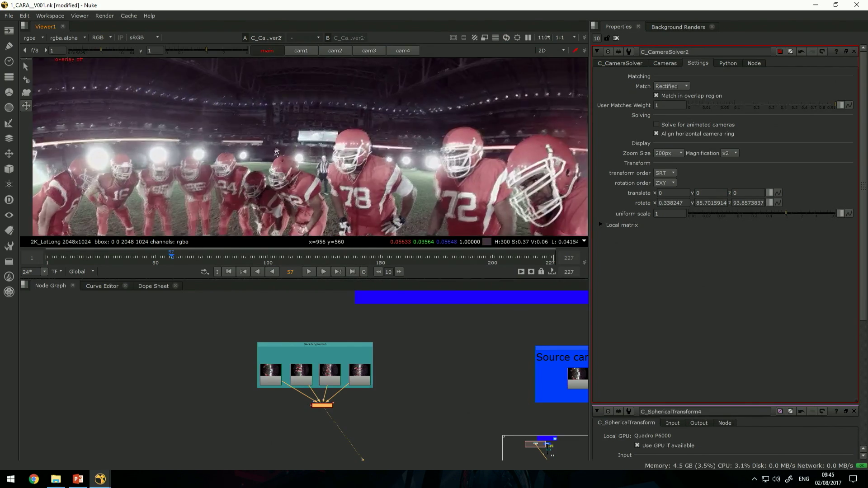
pyautogui.scroll(2, 175, 119)
pyautogui.moveTo(182, 148); pyautogui.dragTo(279, 129, button='middle')
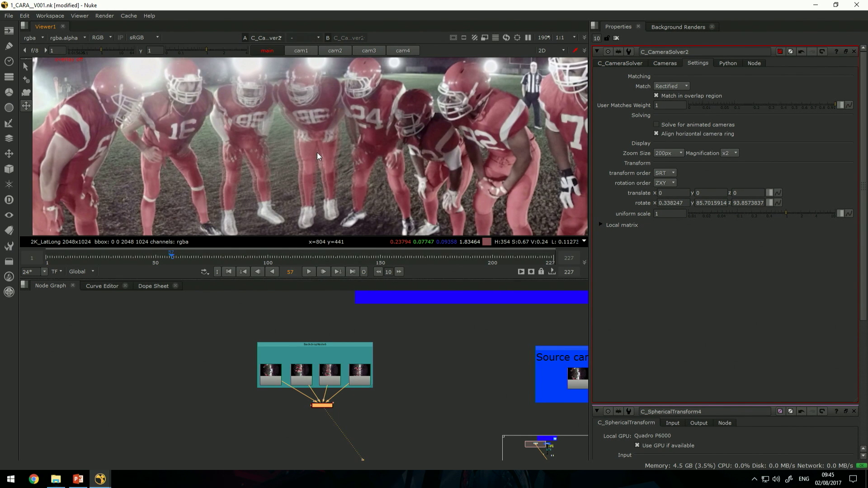
pyautogui.click(610, 64)
pyautogui.click(651, 270)
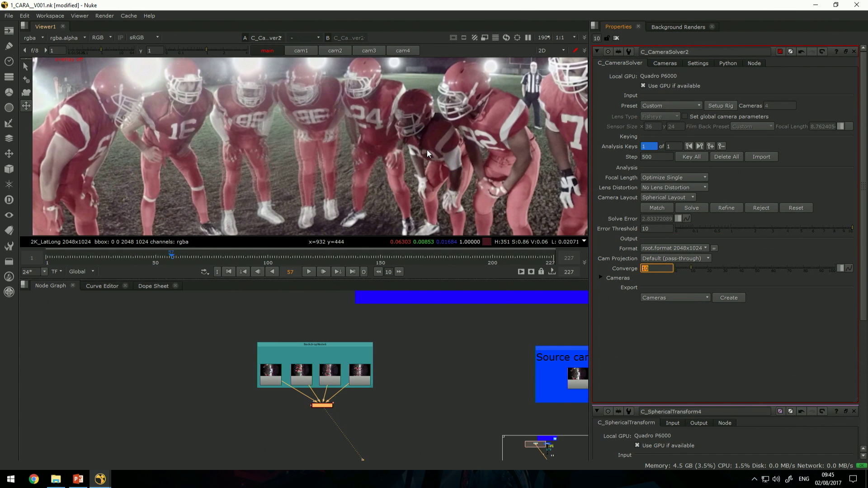
pyautogui.write('8')
pyautogui.press('Return')
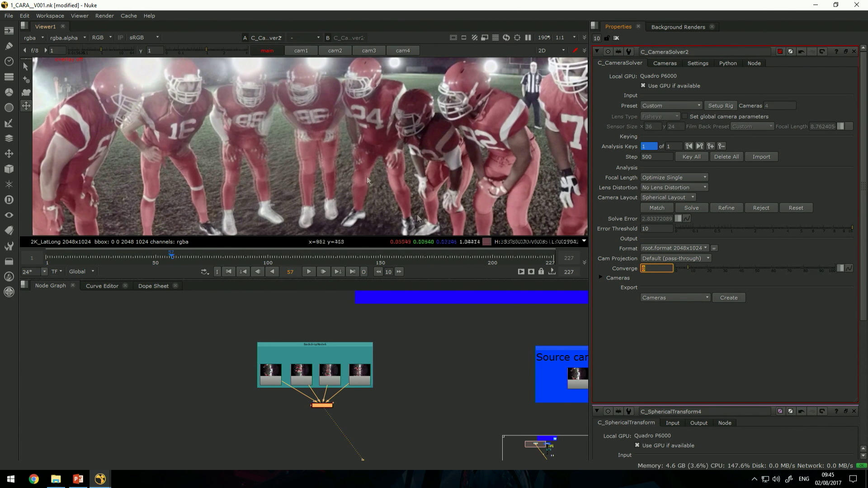
pyautogui.press('Return')
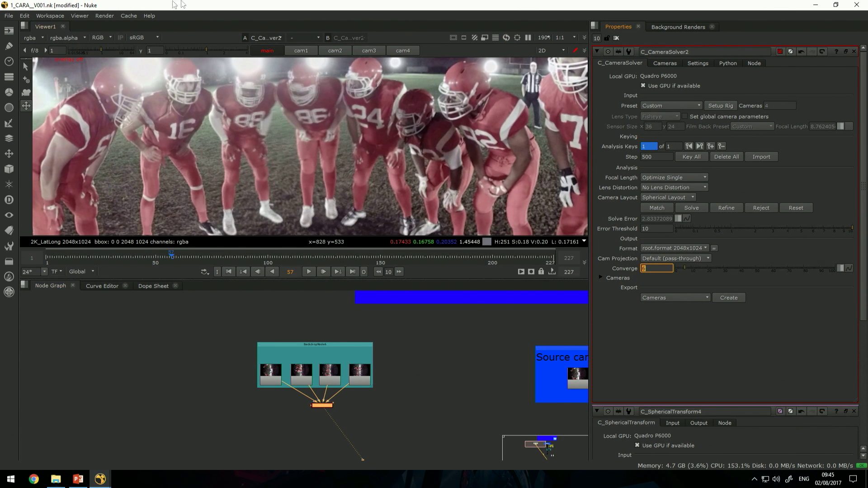
pyautogui.moveTo(407, 158); pyautogui.dragTo(249, 122, button='middle')
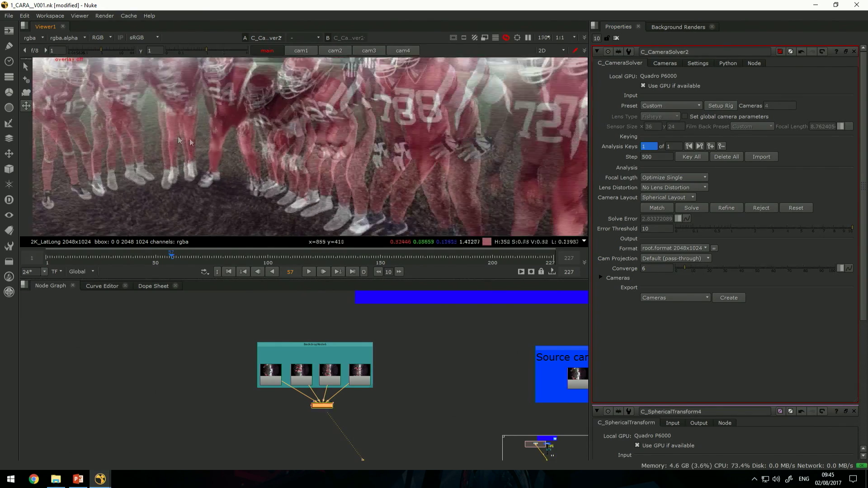
pyautogui.scroll(-4, 248, 122)
pyautogui.moveTo(461, 161); pyautogui.dragTo(447, 146, button='middle')
pyautogui.moveTo(447, 147); pyautogui.dragTo(335, 163)
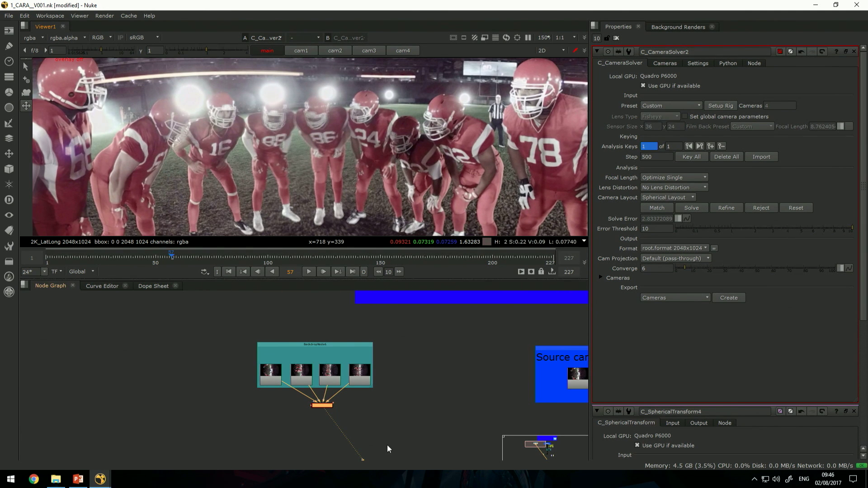
pyautogui.moveTo(385, 430); pyautogui.dragTo(403, 410, button='middle')
pyautogui.moveTo(339, 387); pyautogui.dragTo(326, 405, button='middle')
pyautogui.moveTo(389, 415); pyautogui.dragTo(372, 394, button='middle')
pyautogui.scroll(3, 358, 401)
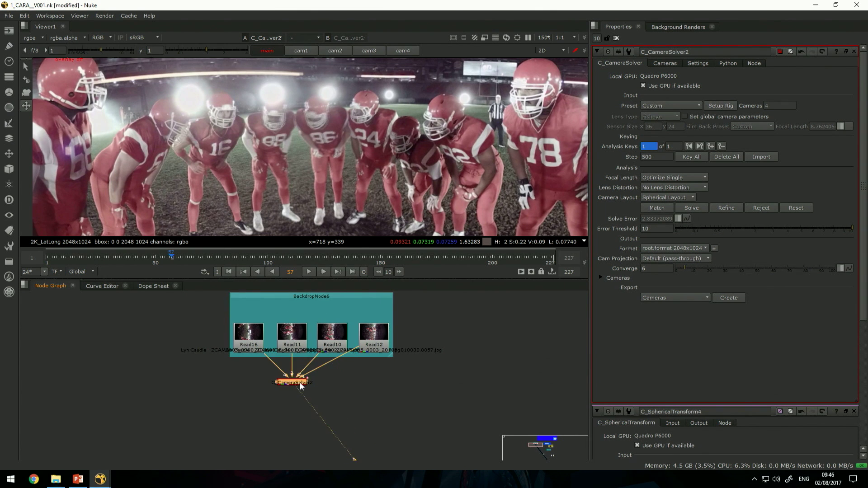
pyautogui.press('Tab')
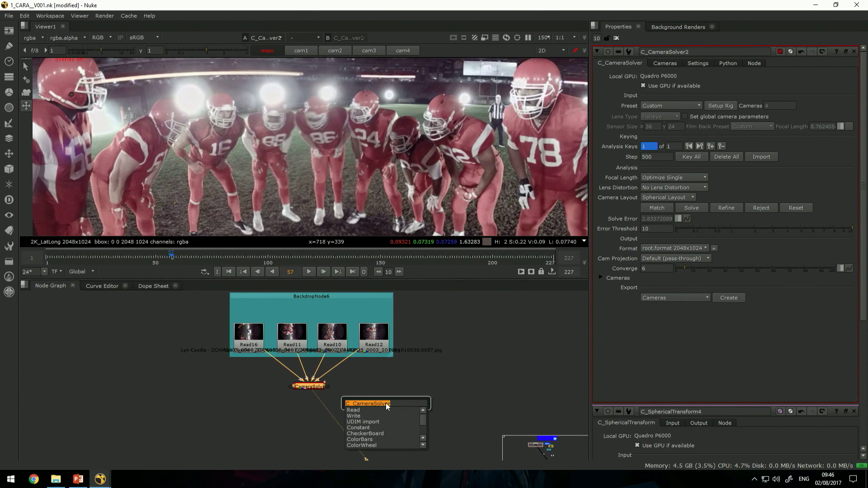
pyautogui.write('w')
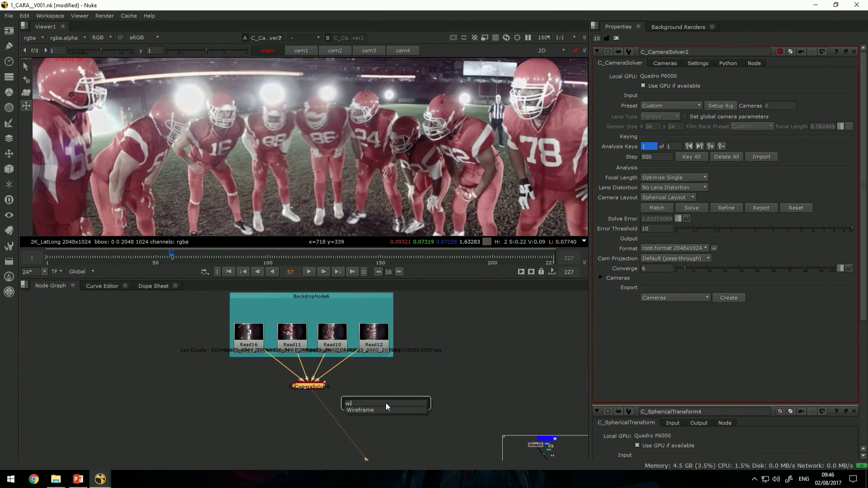
pyautogui.press('BackSpace')
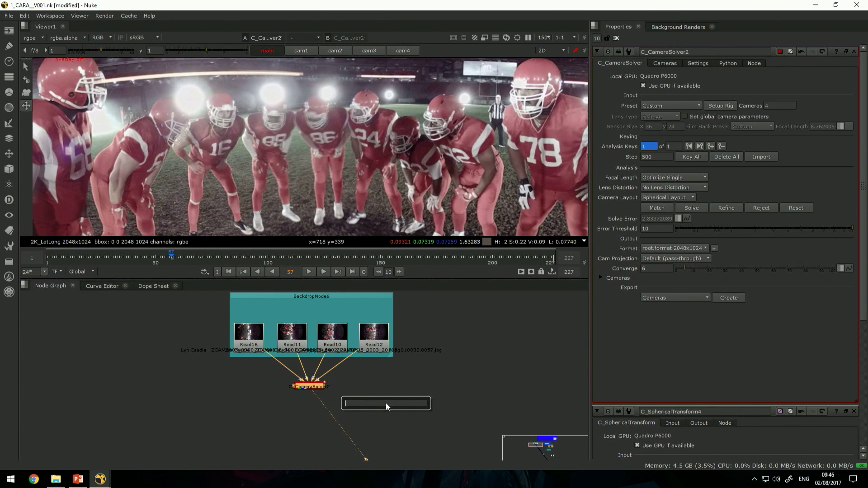
pyautogui.write('m')
pyautogui.click(402, 364)
pyautogui.write('v')
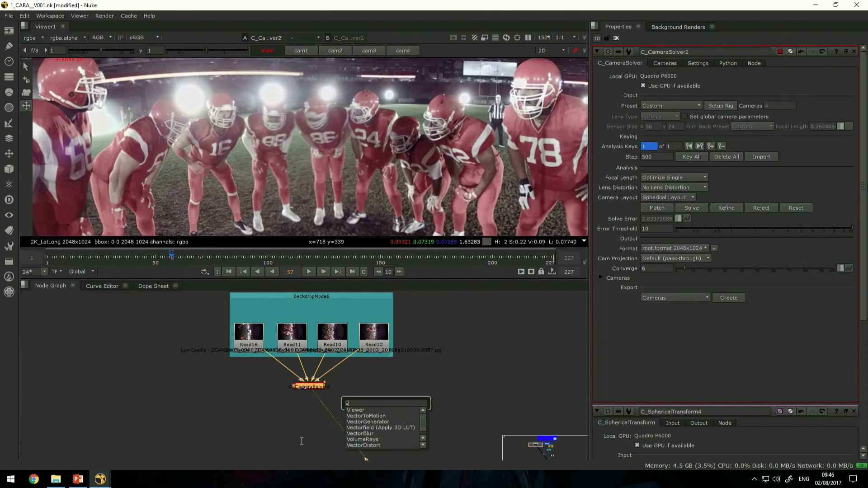
pyautogui.click(303, 405)
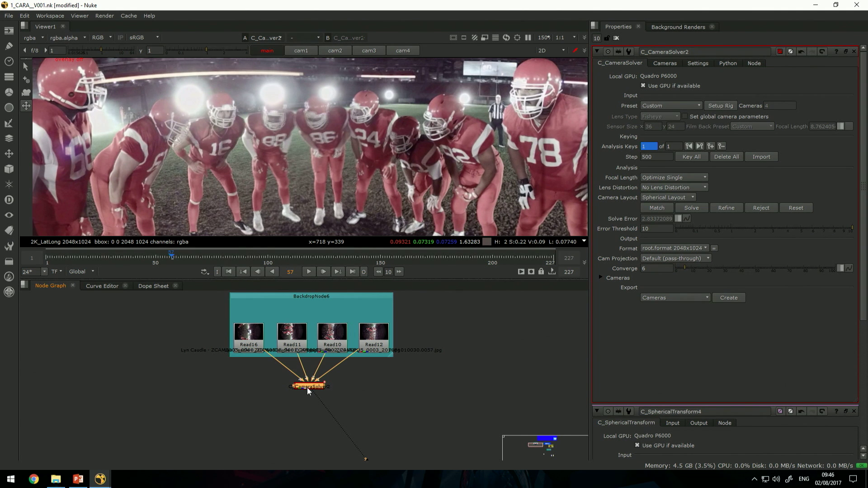
# Add a Cara VR C_Stitcher node after the camera solver and place it lower in the node graph
pyautogui.click(9, 291)
pyautogui.moveTo(21, 293)
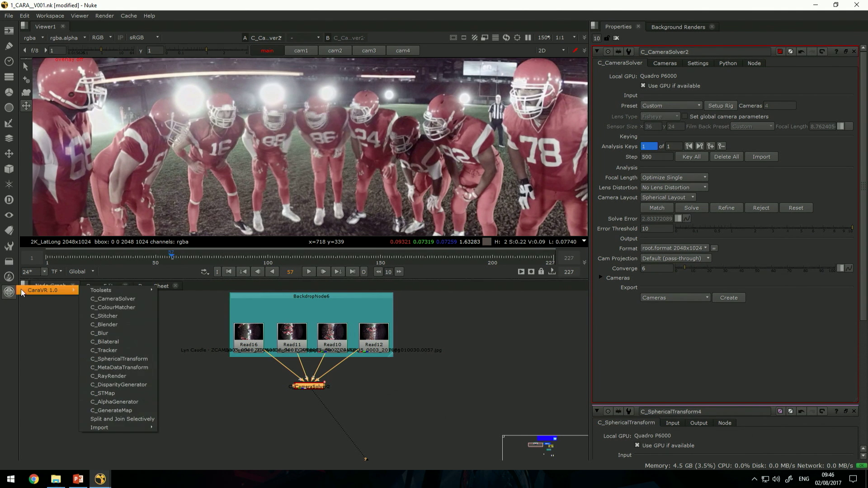
pyautogui.click(132, 315)
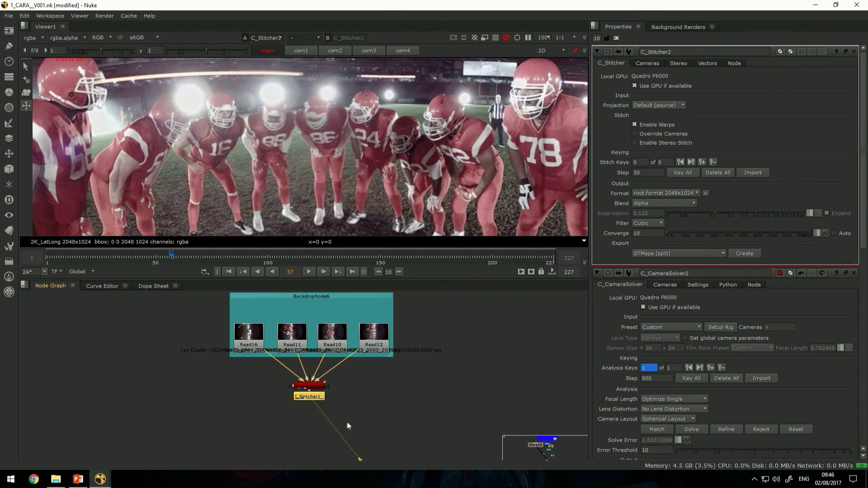
pyautogui.moveTo(304, 395); pyautogui.dragTo(302, 430)
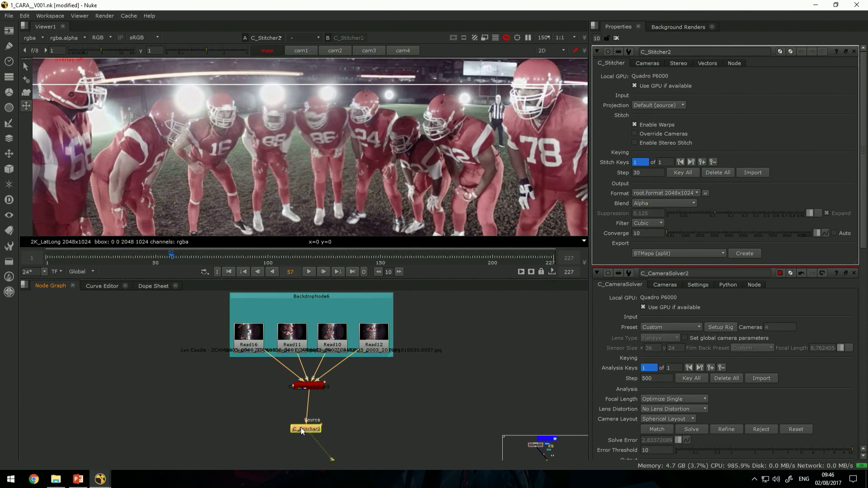
pyautogui.click(381, 419)
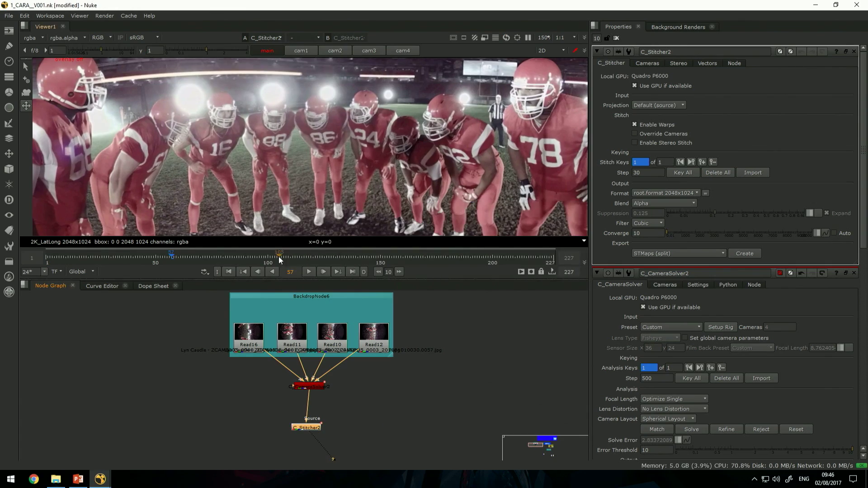
# Inspect the stitch around the nearest player and his legs, and compare the camera solver's output with the stitcher's
pyautogui.moveTo(335, 148); pyautogui.dragTo(353, 190, button='middle')
pyautogui.moveTo(113, 185); pyautogui.dragTo(368, 117, button='middle')
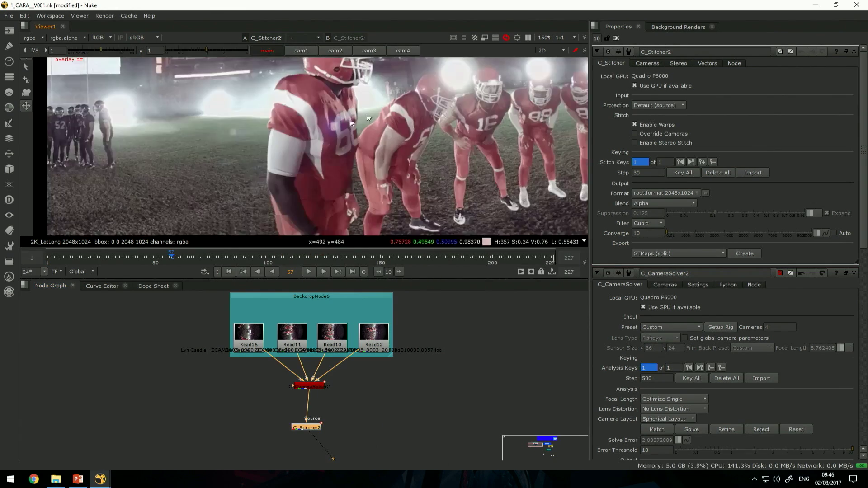
pyautogui.moveTo(291, 194); pyautogui.dragTo(249, 137, button='middle')
pyautogui.scroll(2, 272, 149)
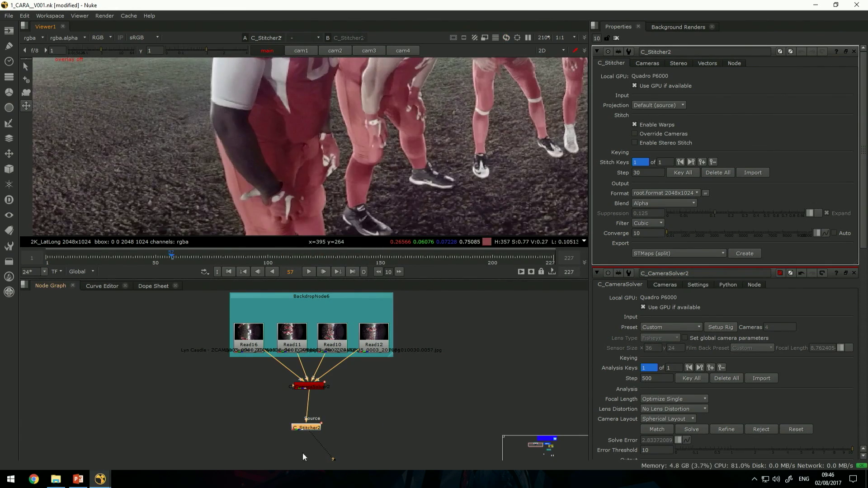
pyautogui.moveTo(303, 425); pyautogui.dragTo(310, 423)
pyautogui.click(307, 388)
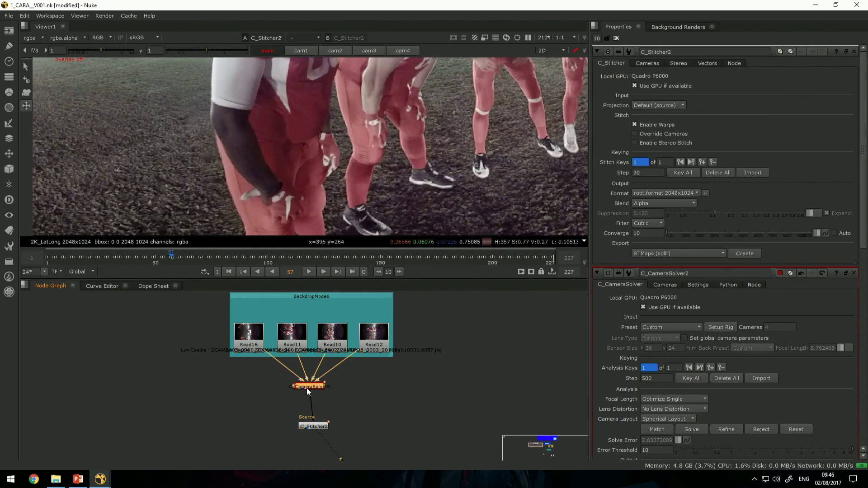
pyautogui.press('1')
pyautogui.click(310, 427)
pyautogui.press('1')
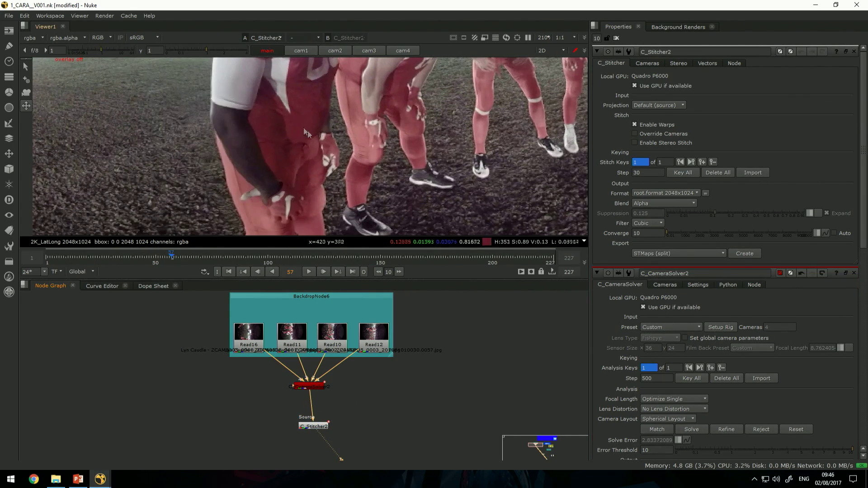
# Inspect the stitched result closely along the players' heads and the stadium lights
pyautogui.moveTo(397, 117); pyautogui.dragTo(258, 124, button='middle')
pyautogui.scroll(1, 259, 124)
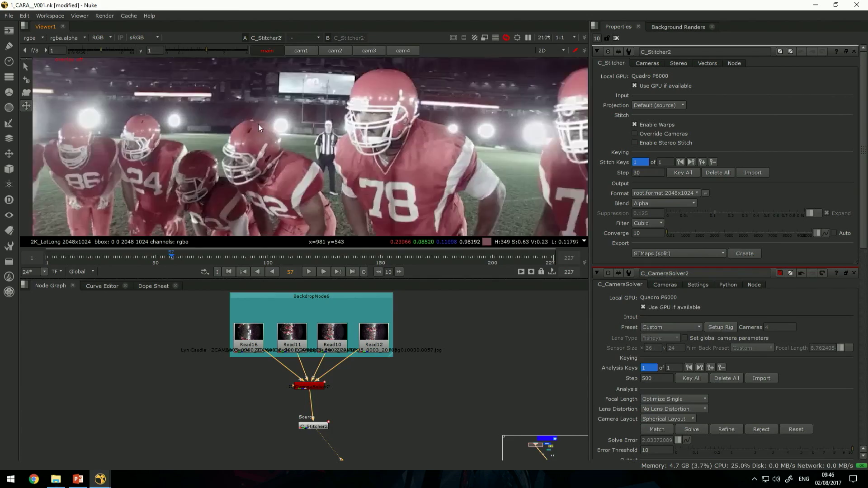
pyautogui.moveTo(457, 118); pyautogui.dragTo(452, 149, button='middle')
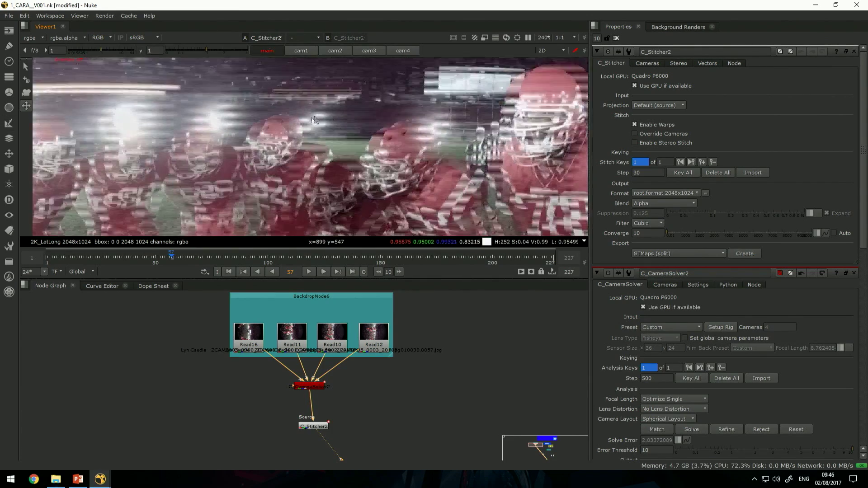
pyautogui.moveTo(90, 154); pyautogui.dragTo(289, 158, button='middle')
pyautogui.scroll(1, 290, 158)
pyautogui.click(314, 426)
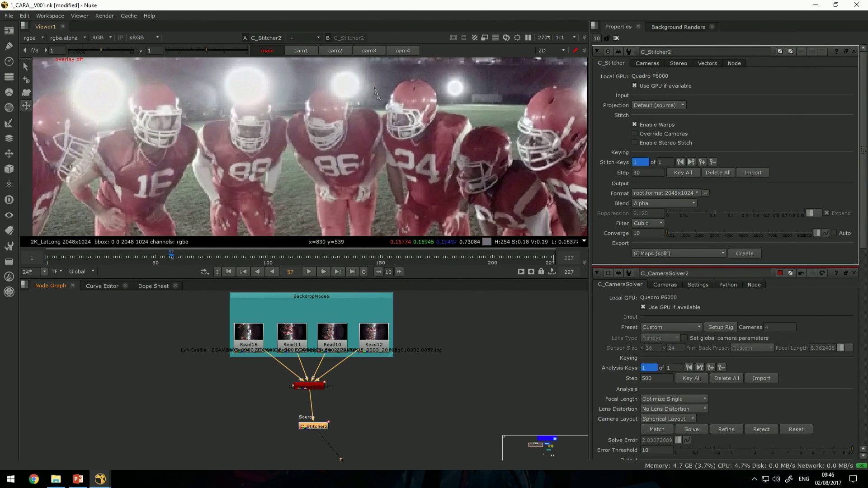
# Display the stitch_map layer of the stitcher's cam1 view, fitted to the viewer
pyautogui.click(304, 51)
pyautogui.scroll(-5, 372, 147)
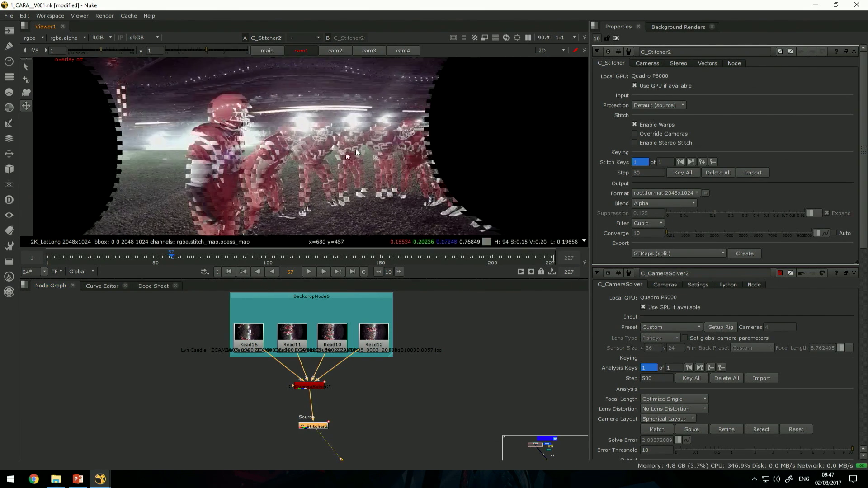
pyautogui.click(32, 38)
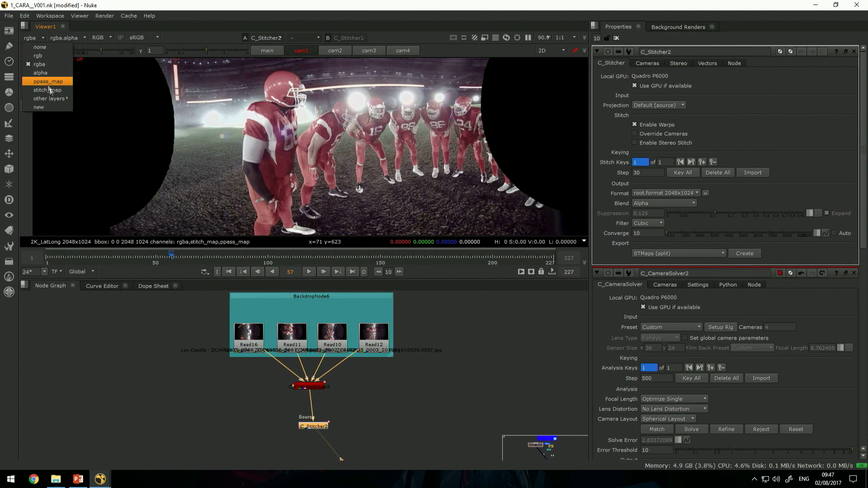
pyautogui.click(45, 90)
pyautogui.press('f')
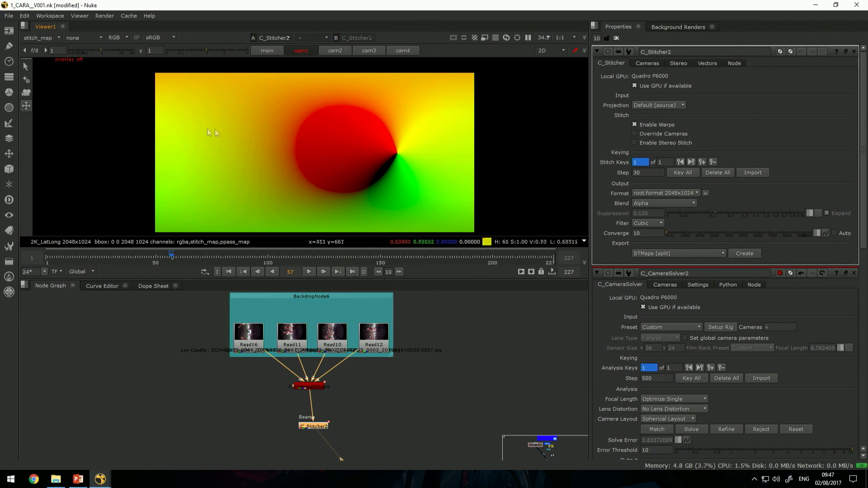
# Return the viewer to the rgb layer and the main view of the stitched panorama
pyautogui.click(53, 38)
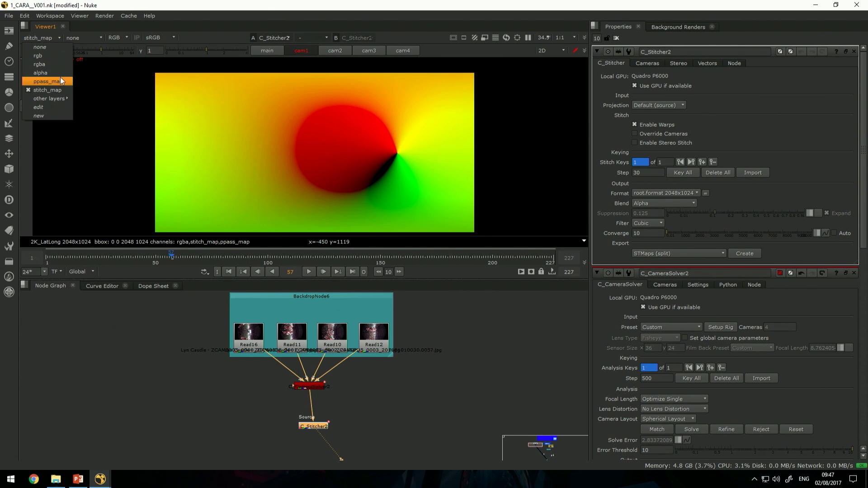
pyautogui.click(53, 56)
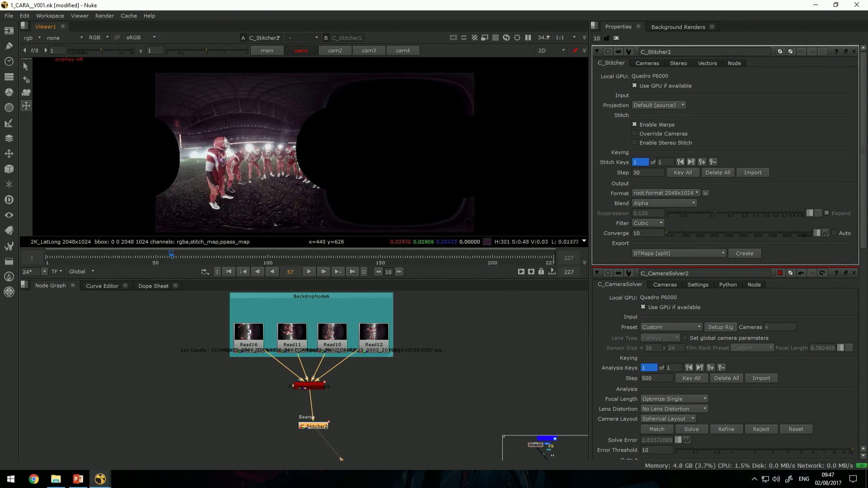
pyautogui.click(267, 51)
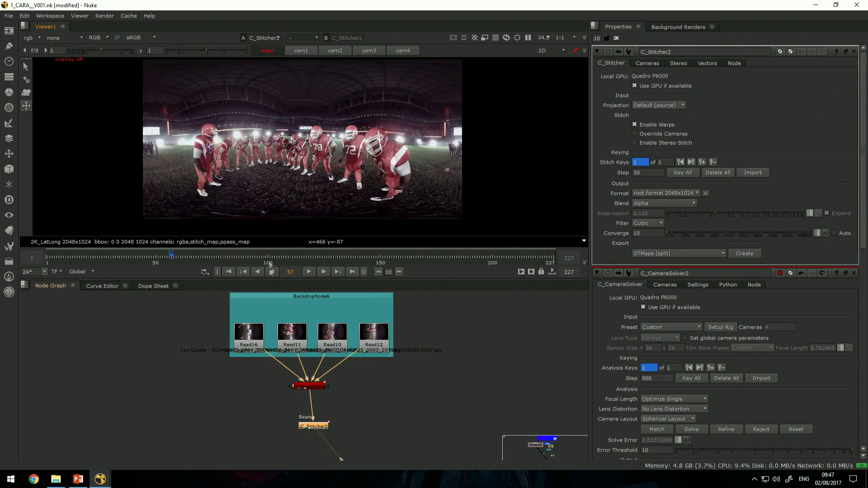
# Inspect the stitched panorama for ghosting along the players' helmets, chests and the stadium lights behind them
pyautogui.scroll(8, 266, 209)
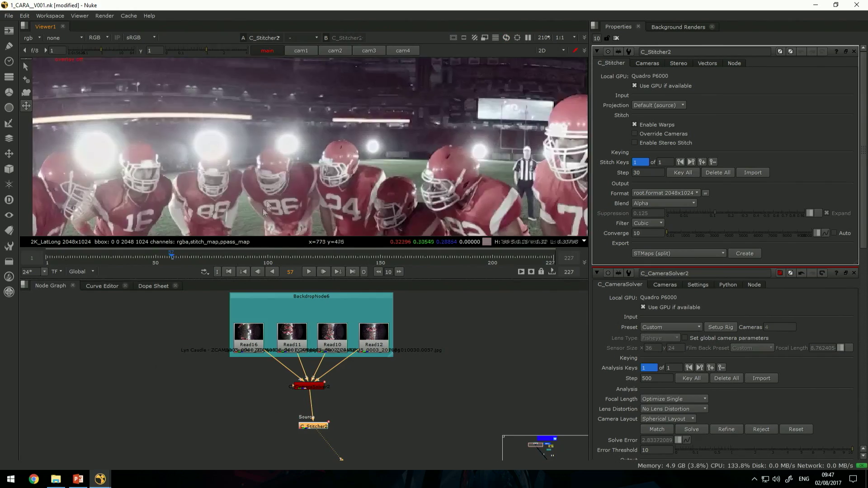
pyautogui.moveTo(267, 206); pyautogui.dragTo(420, 181, button='middle')
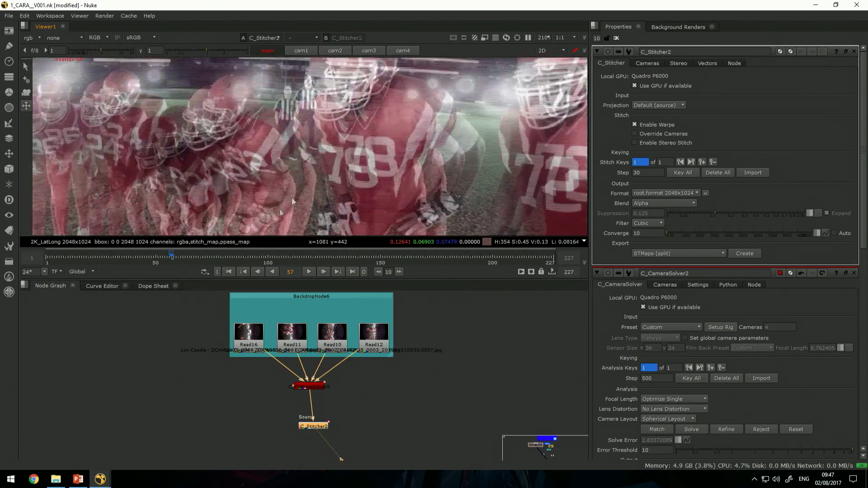
pyautogui.moveTo(281, 213); pyautogui.dragTo(63, 263, button='middle')
pyautogui.scroll(2, 148, 175)
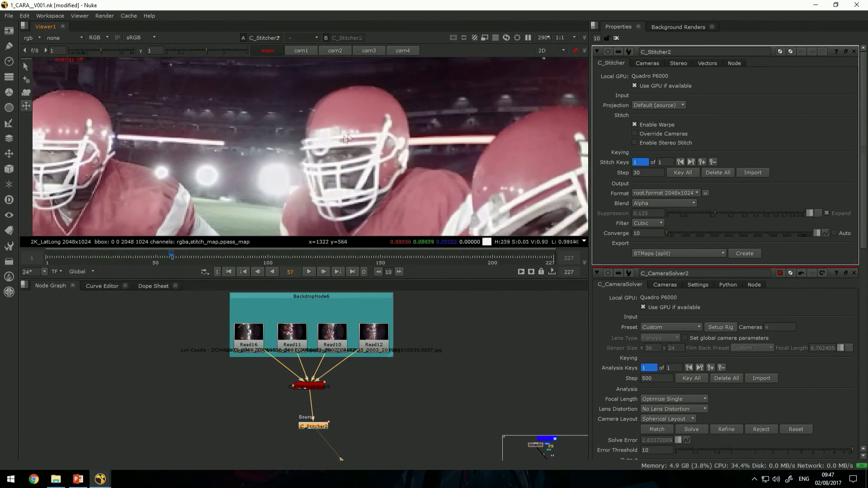
pyautogui.moveTo(297, 136); pyautogui.dragTo(318, 136)
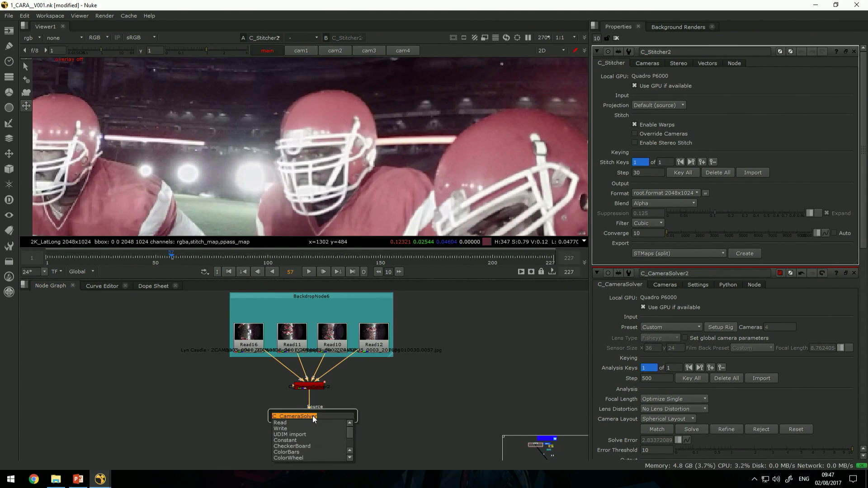
# Add Split and Join after C_Stitcher2 to separate the main and cam1 to cam4 views and rejoin them
pyautogui.write('Split and Join')
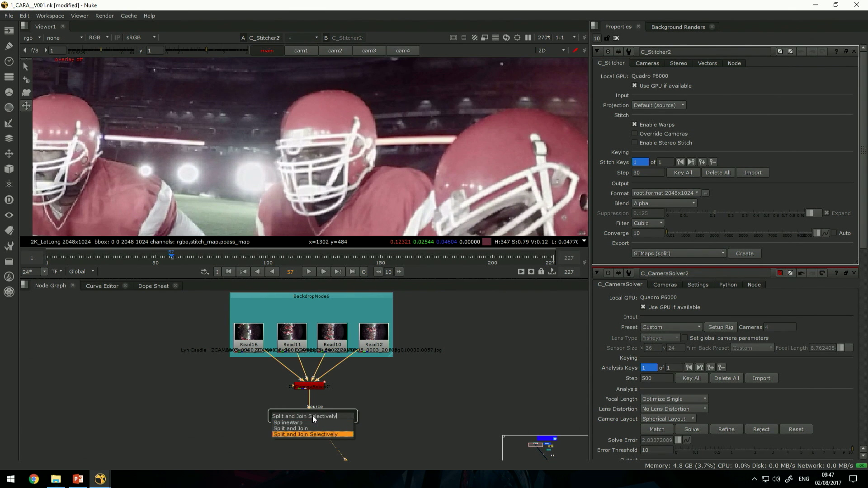
pyautogui.press('Return')
pyautogui.moveTo(292, 435); pyautogui.dragTo(300, 360, button='middle')
pyautogui.scroll(1, 300, 359)
# View the outputs of the split cam1, cam2, cam3 and cam4 branches one after another
pyautogui.click(237, 378)
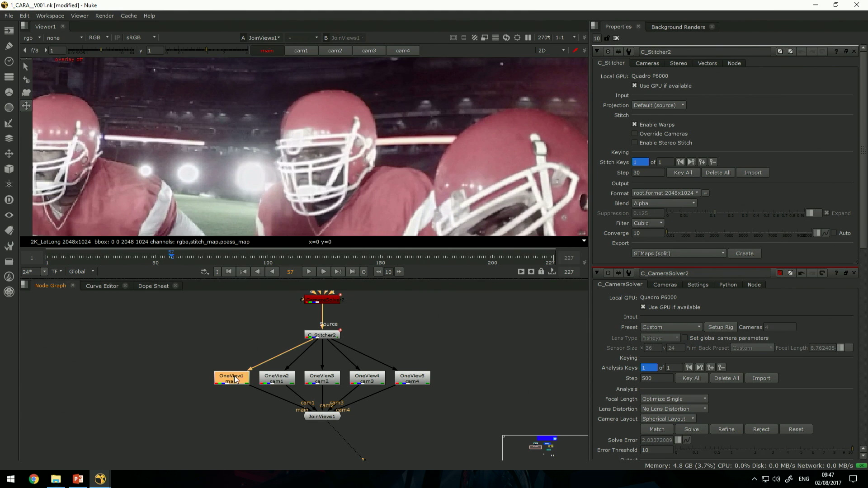
pyautogui.click(279, 378)
pyautogui.press('1')
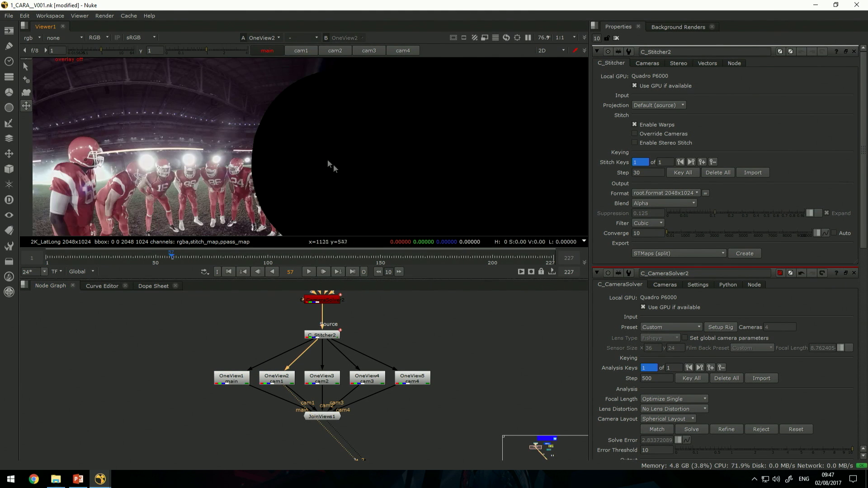
pyautogui.moveTo(361, 195); pyautogui.dragTo(379, 186, button='middle')
pyautogui.click(314, 381)
pyautogui.press('1')
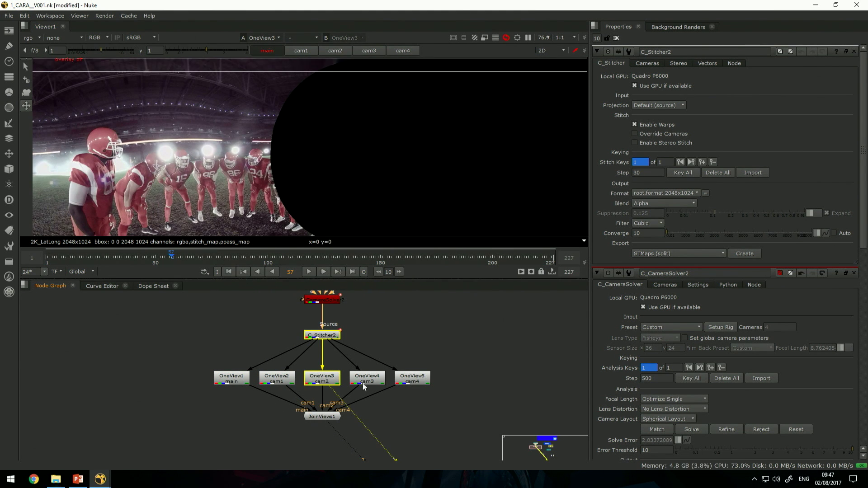
pyautogui.press('1')
pyautogui.moveTo(391, 362); pyautogui.dragTo(398, 356, button='middle')
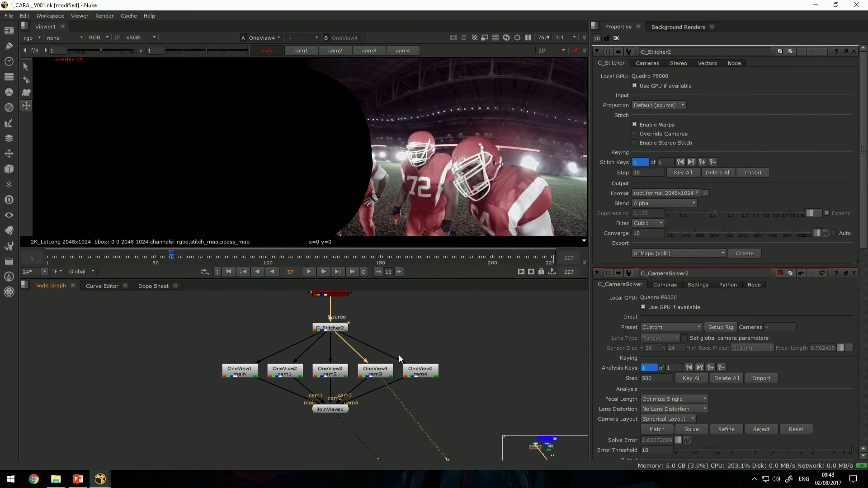
pyautogui.click(432, 378)
pyautogui.press('1')
# Compare the cam3 and cam2 branch outputs where their coverage overlaps around player 72
pyautogui.click(379, 375)
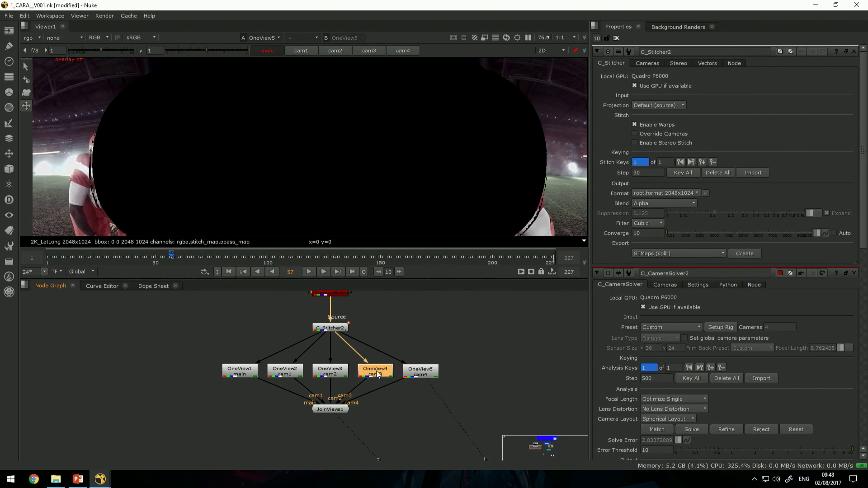
pyautogui.press('1')
pyautogui.moveTo(338, 383); pyautogui.dragTo(347, 367, button='middle')
pyautogui.click(339, 365)
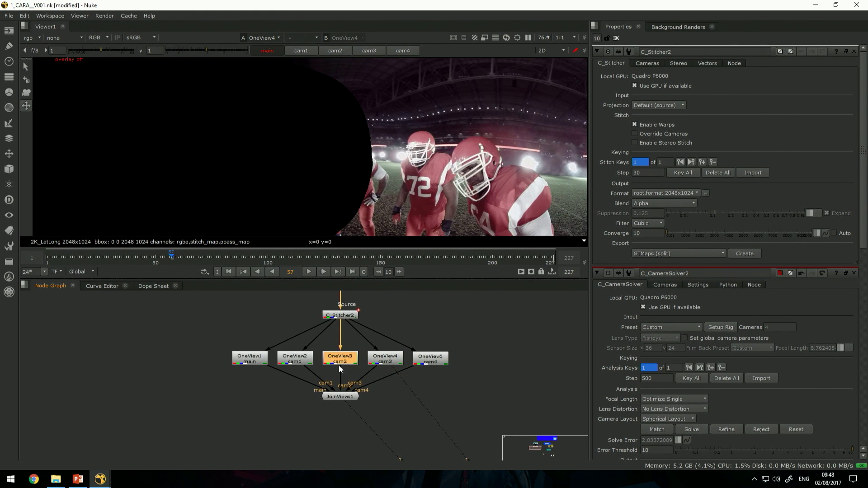
pyautogui.press('1')
pyautogui.click(382, 364)
pyautogui.press('1')
pyautogui.click(348, 360)
pyautogui.press('1')
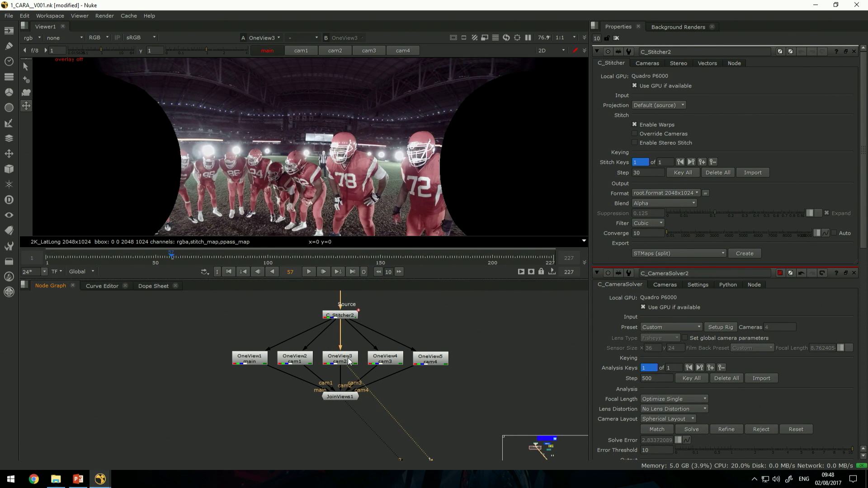
# Move JoinViews1 further below the OneView nodes to make room, and view the cam3 branch
pyautogui.moveTo(339, 397); pyautogui.dragTo(340, 433)
pyautogui.moveTo(383, 364); pyautogui.dragTo(391, 361, button='middle')
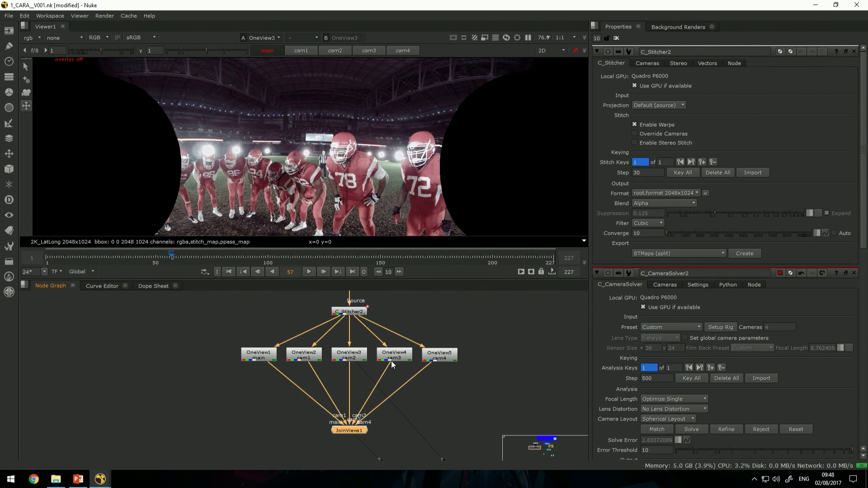
pyautogui.click(391, 356)
pyautogui.press('1')
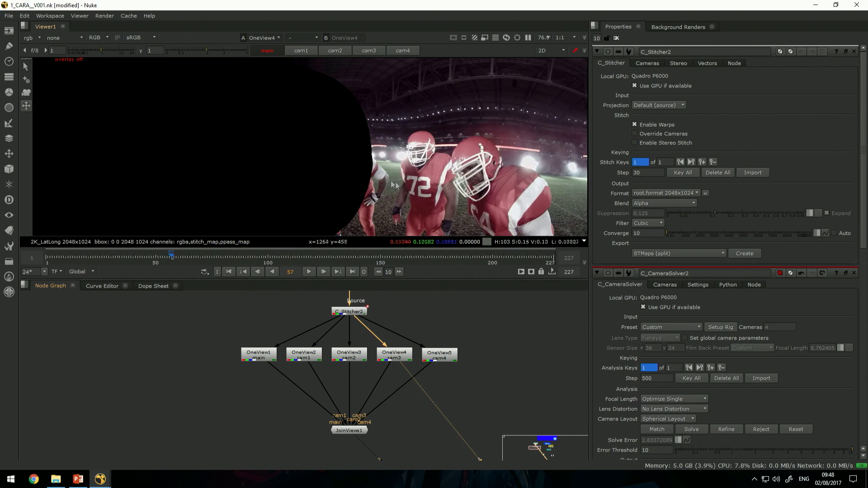
# Examine player 72 and the left edge of the image in the cam3 branch
pyautogui.scroll(4, 383, 186)
pyautogui.scroll(2, 383, 183)
pyautogui.moveTo(383, 184); pyautogui.dragTo(384, 237, button='middle')
pyautogui.press('Tab')
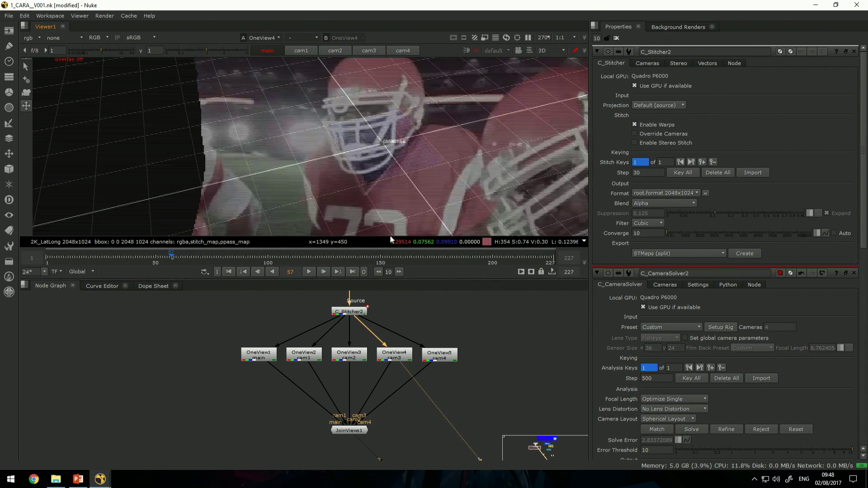
pyautogui.press('Tab')
pyautogui.press('f')
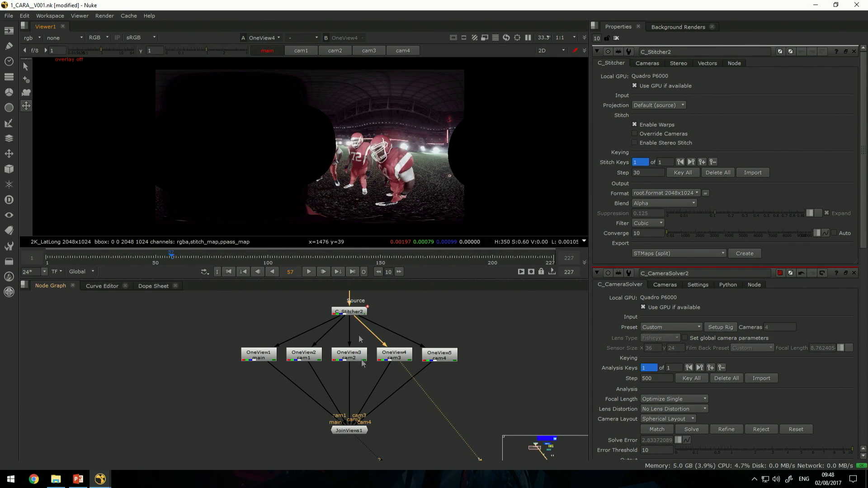
pyautogui.scroll(5, 418, 139)
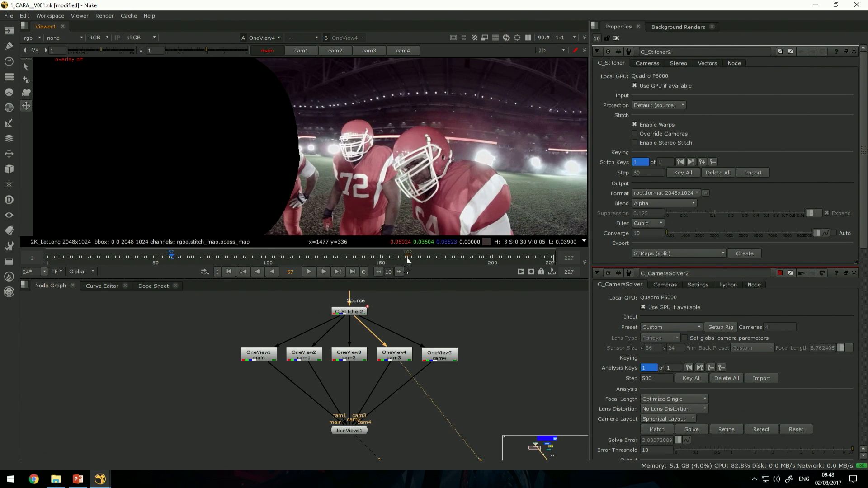
# Insert a Roto node after OneView4 in the cam3 branch
pyautogui.doubleClick(393, 355)
pyautogui.press('Tab')
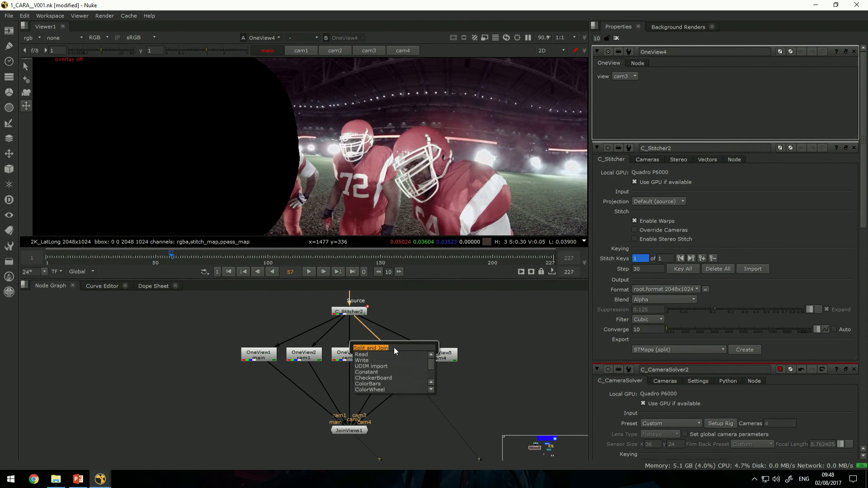
pyautogui.write('rolt')
pyautogui.press('Return')
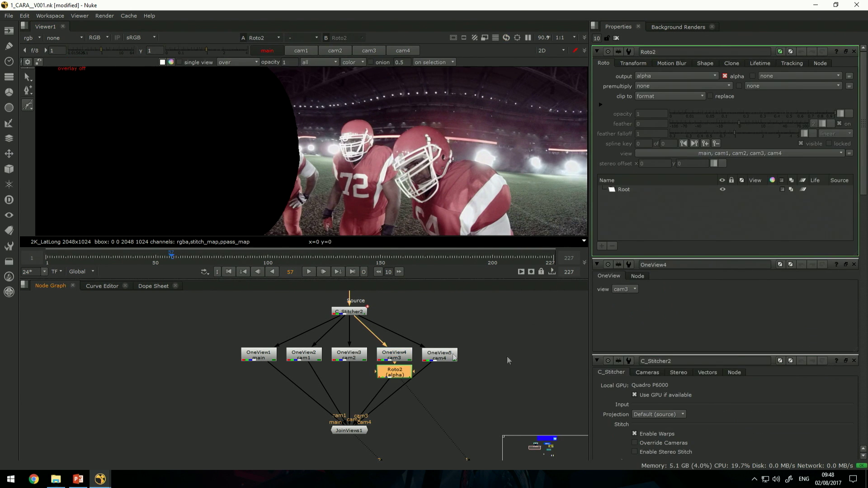
# Draw a closed Bezier shape loosely around player 72's helmet in the cam3 image
pyautogui.scroll(3, 340, 145)
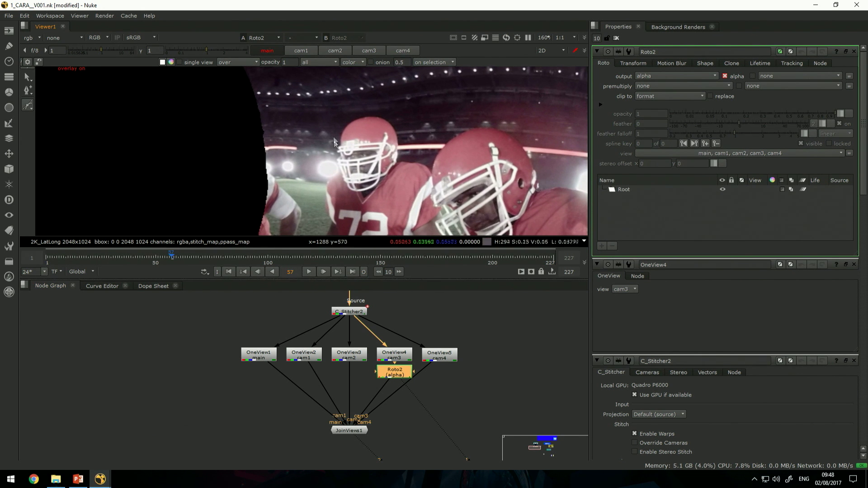
pyautogui.click(332, 111)
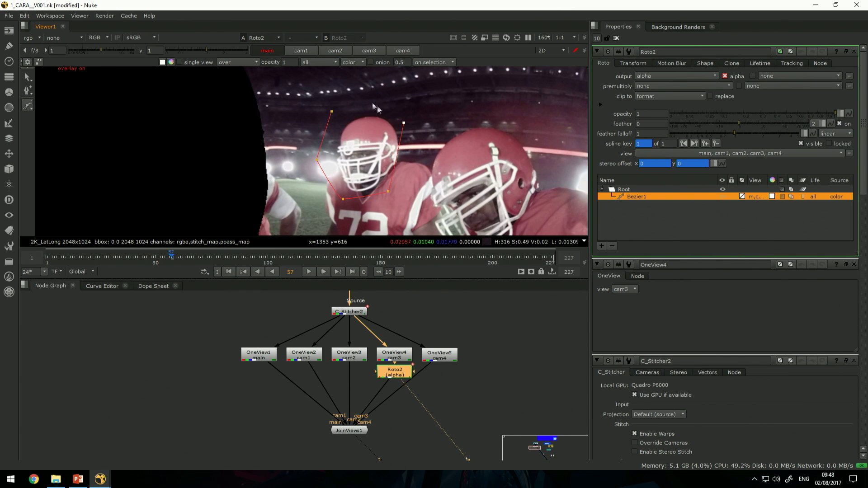
pyautogui.click(346, 98)
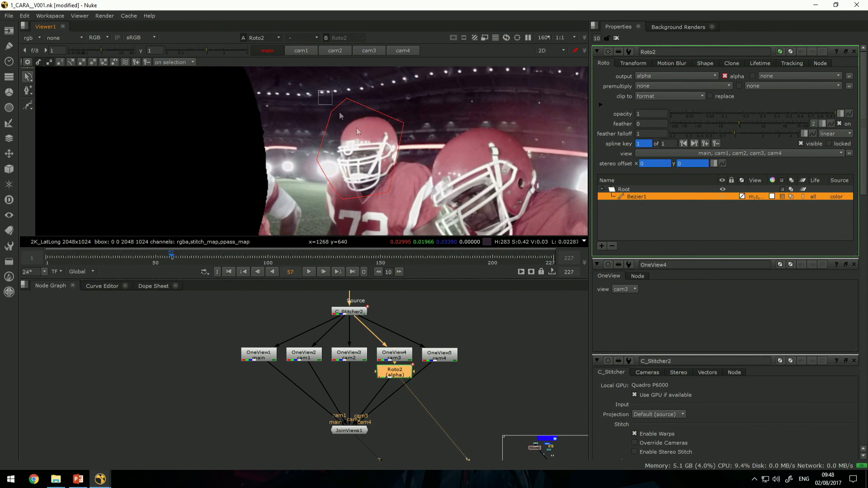
pyautogui.moveTo(356, 129); pyautogui.dragTo(461, 213)
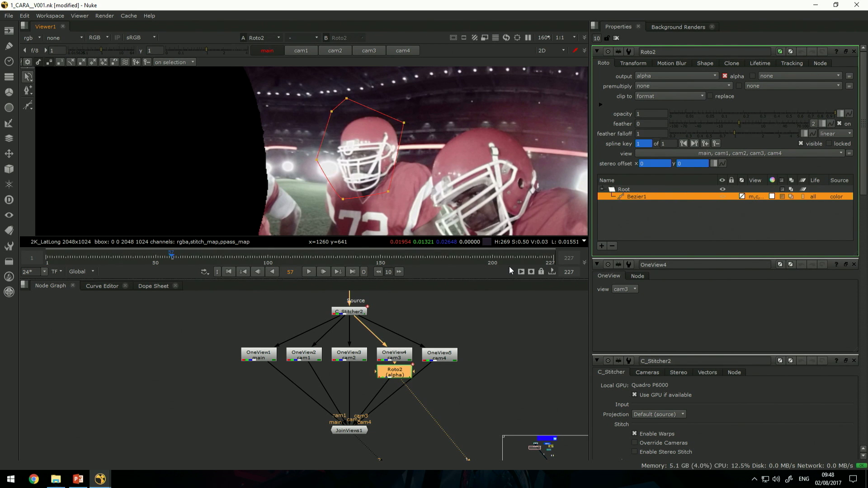
pyautogui.hotkey('shift', 's')
pyautogui.press('s')
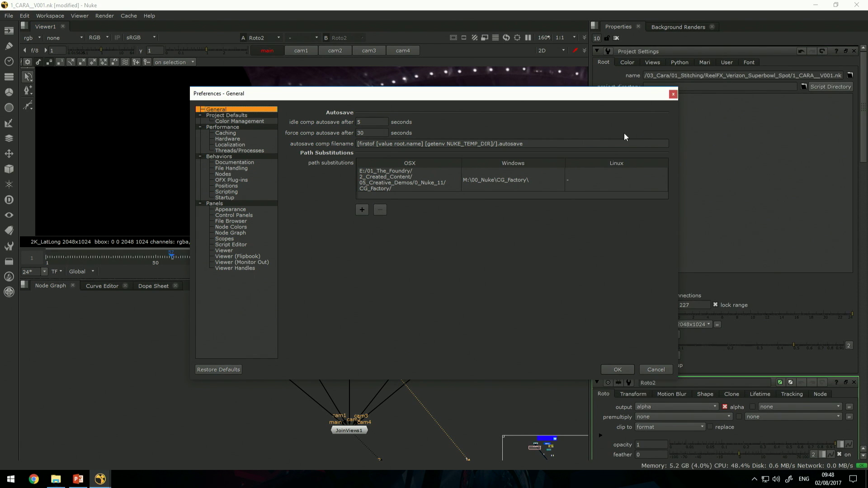
pyautogui.click(673, 95)
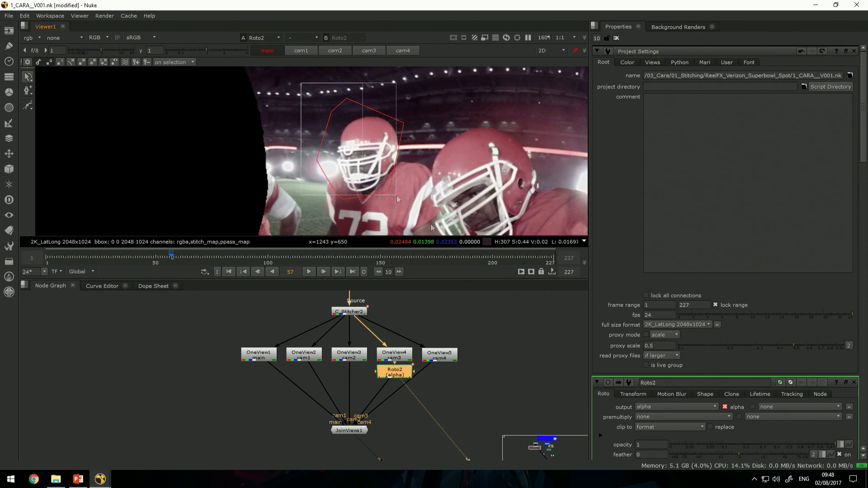
# Smooth all points of the Bezier shape around the helmet and set its feather to 47
pyautogui.click(401, 142)
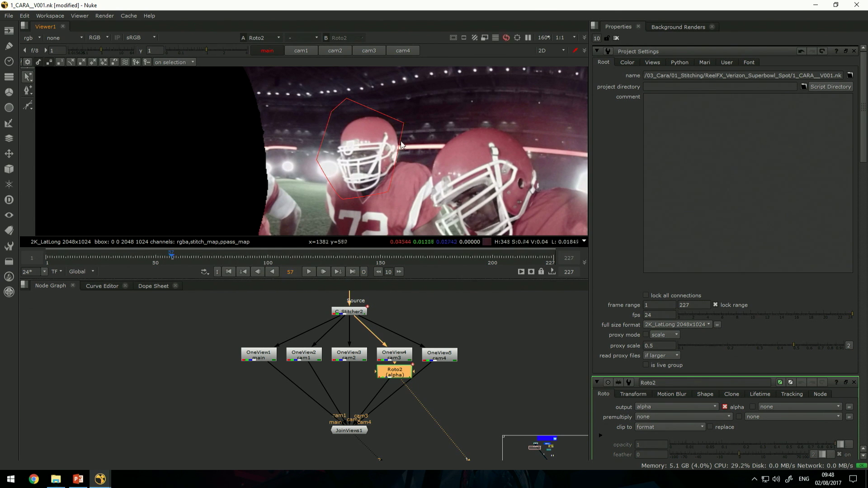
pyautogui.moveTo(299, 95); pyautogui.dragTo(429, 210)
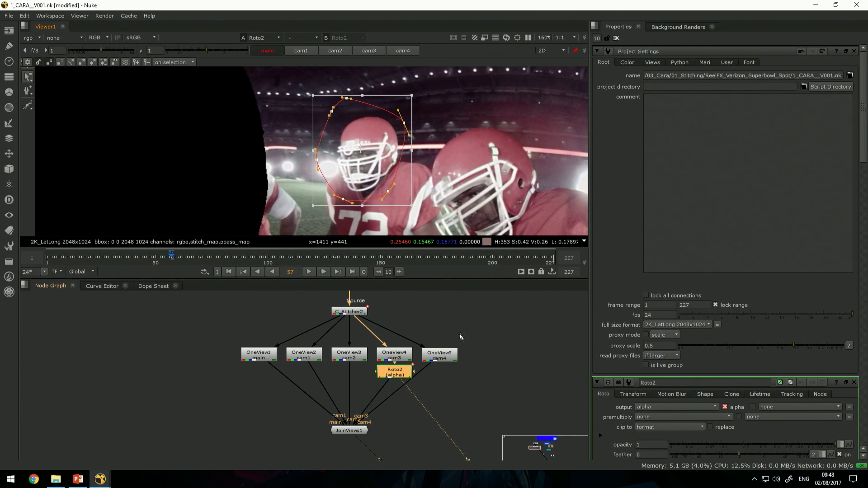
pyautogui.doubleClick(411, 373)
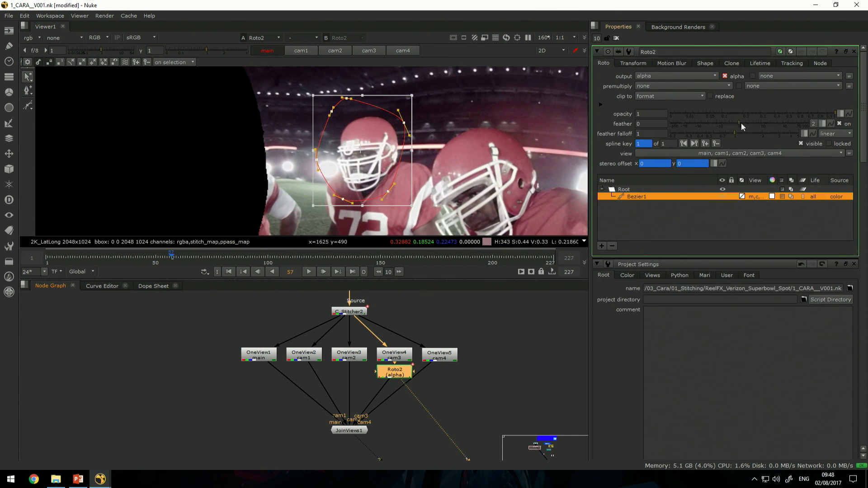
pyautogui.moveTo(740, 128); pyautogui.dragTo(788, 128)
# Set the viewer to the rgba layer and display the alpha channel of the Roto output around the helmet shape
pyautogui.press('a')
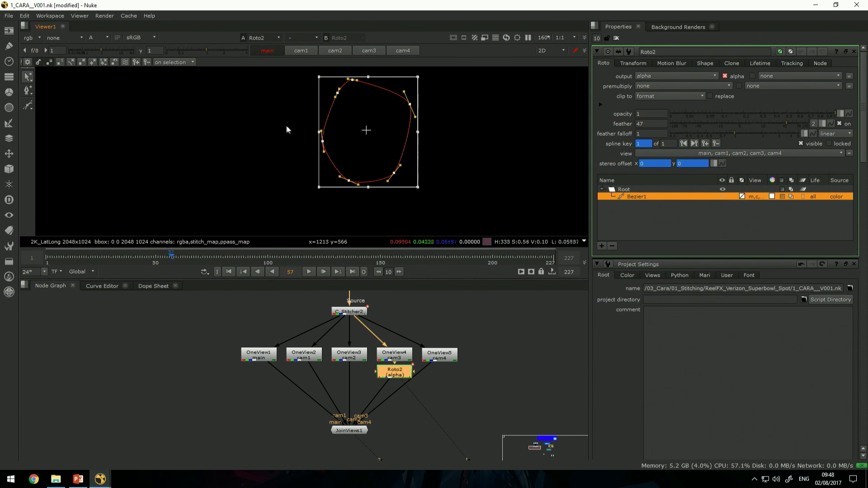
pyautogui.press('a')
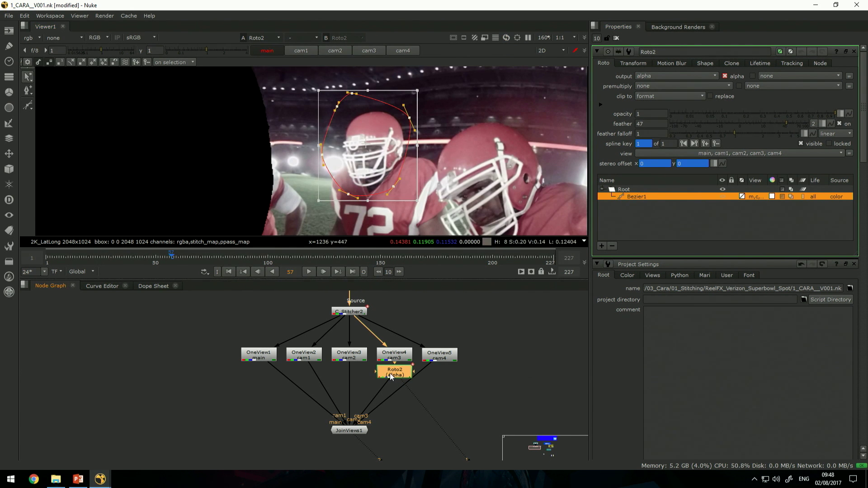
pyautogui.click(362, 334)
pyautogui.moveTo(318, 176); pyautogui.dragTo(304, 175, button='middle')
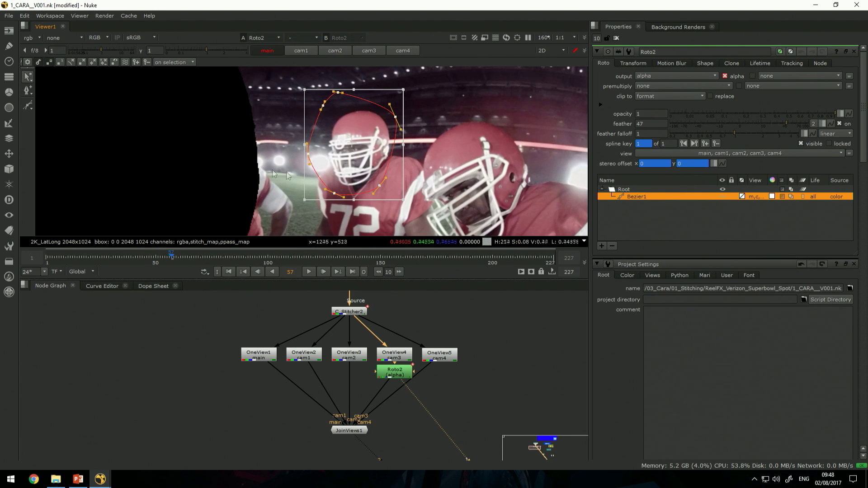
pyautogui.click(36, 39)
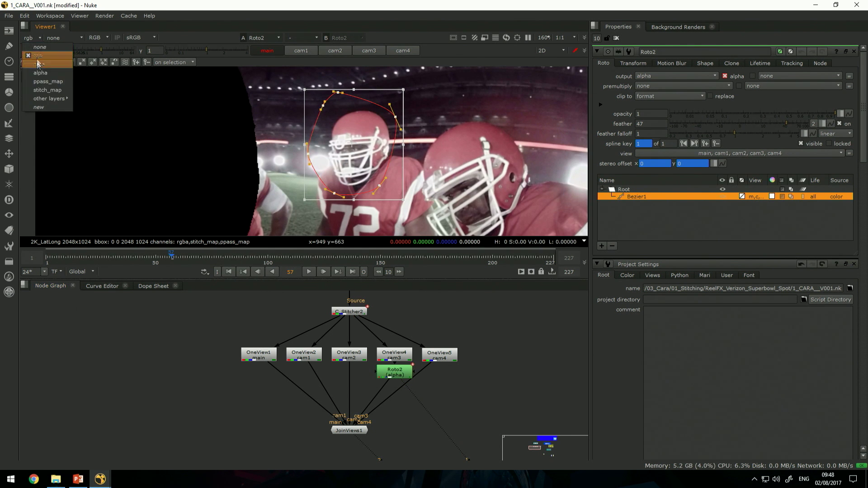
pyautogui.click(34, 57)
pyautogui.press('a')
pyautogui.moveTo(341, 143); pyautogui.dragTo(341, 156)
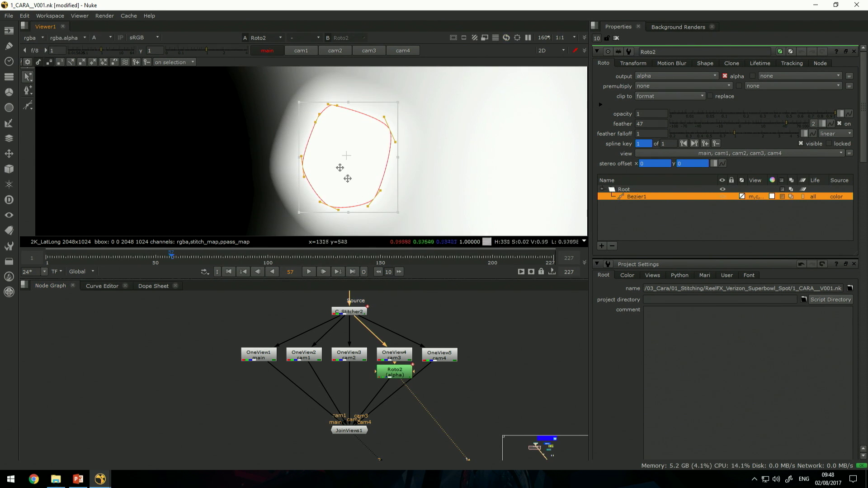
# Set the blending mode of Bezier1 in Roto2 to minus so the helmet shape is subtracted from the cam3 alpha
pyautogui.click(399, 378)
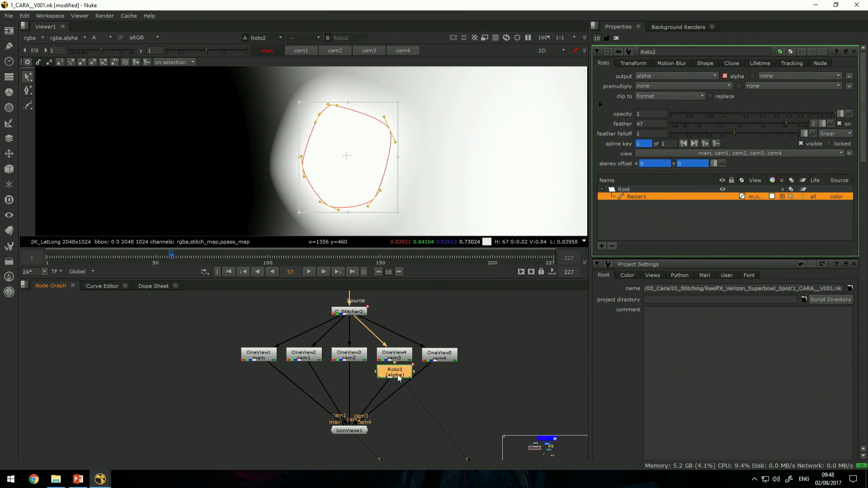
pyautogui.rightClick(797, 210)
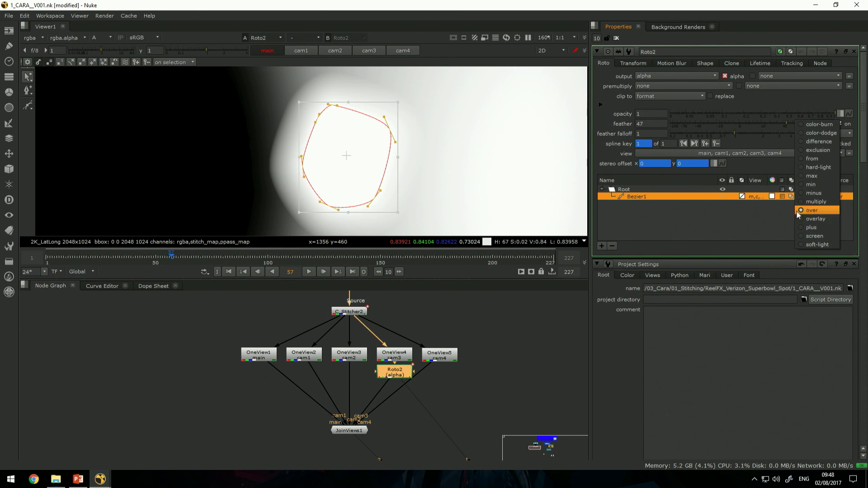
pyautogui.click(814, 194)
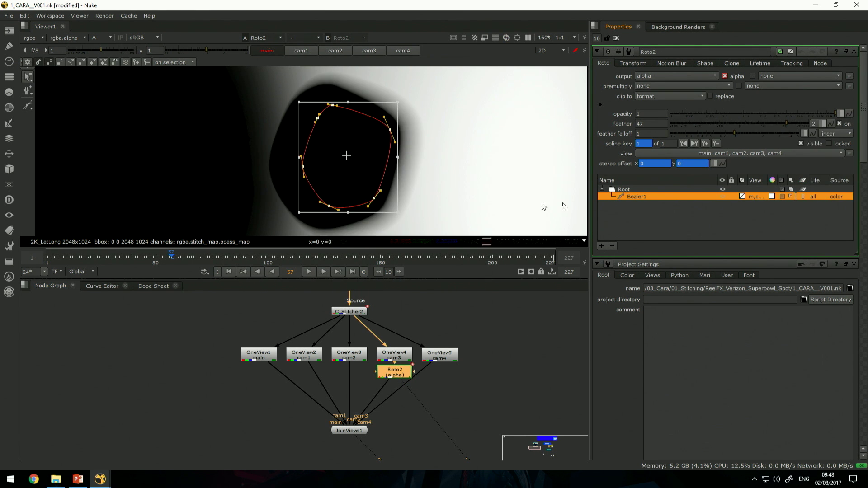
# View the JoinViews1 output and add a C_Blender node after it
pyautogui.click(351, 431)
pyautogui.press('1')
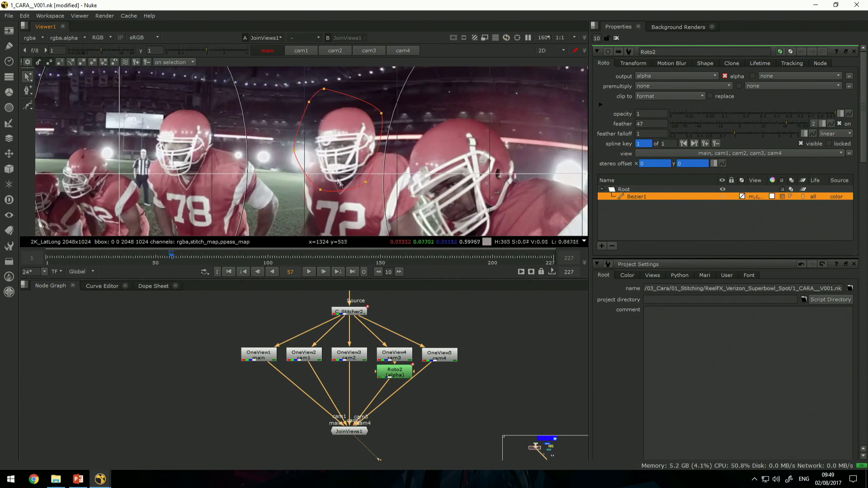
pyautogui.moveTo(339, 182); pyautogui.dragTo(375, 187, button='middle')
pyautogui.moveTo(284, 410); pyautogui.dragTo(248, 351, button='middle')
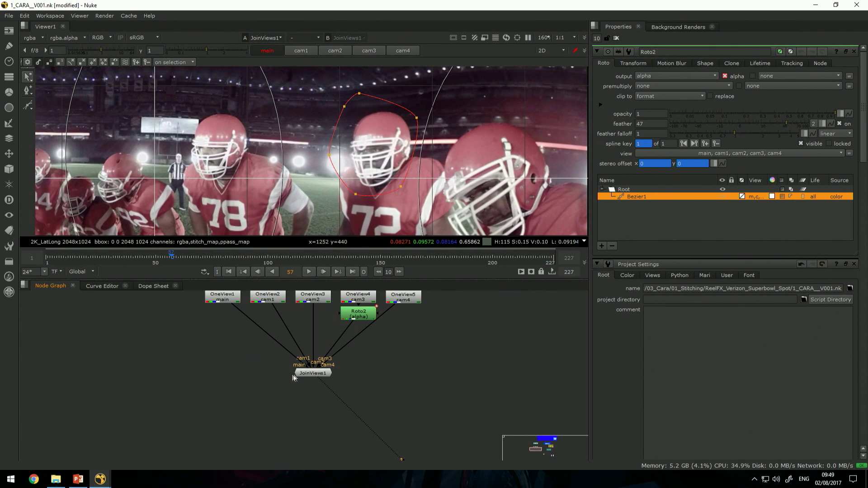
pyautogui.click(297, 374)
pyautogui.press('Tab')
pyautogui.write('C_Stitcher')
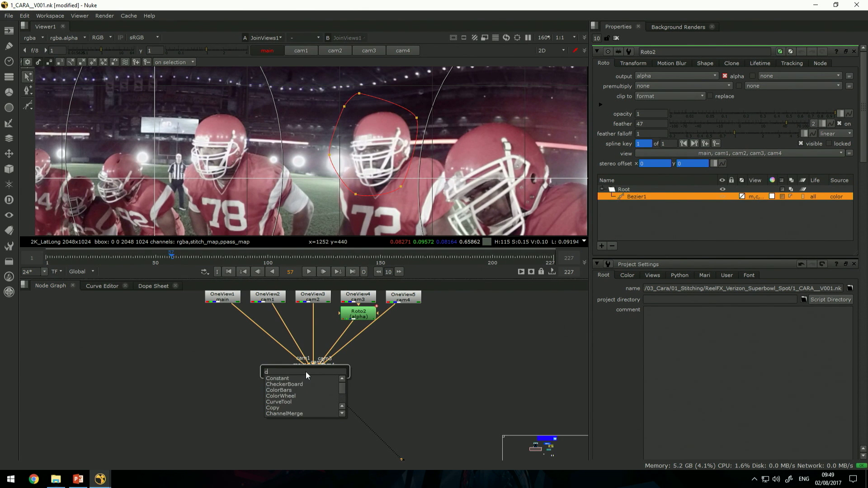
pyautogui.press('Down')
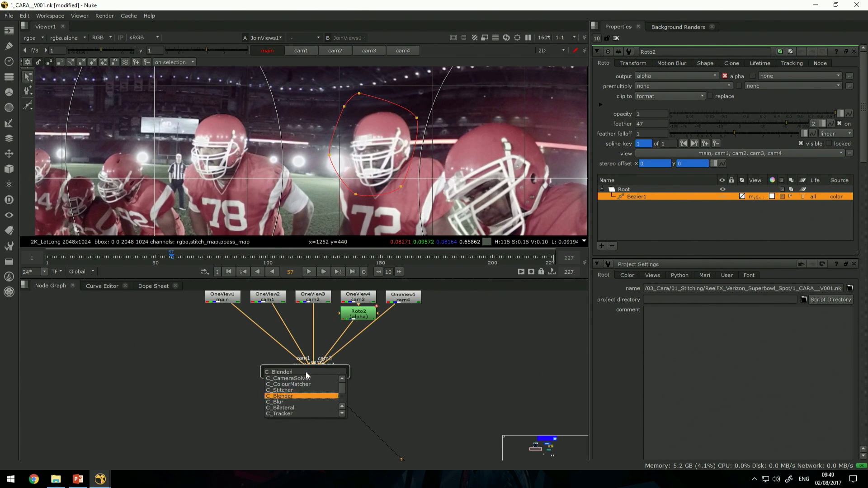
pyautogui.press('Return')
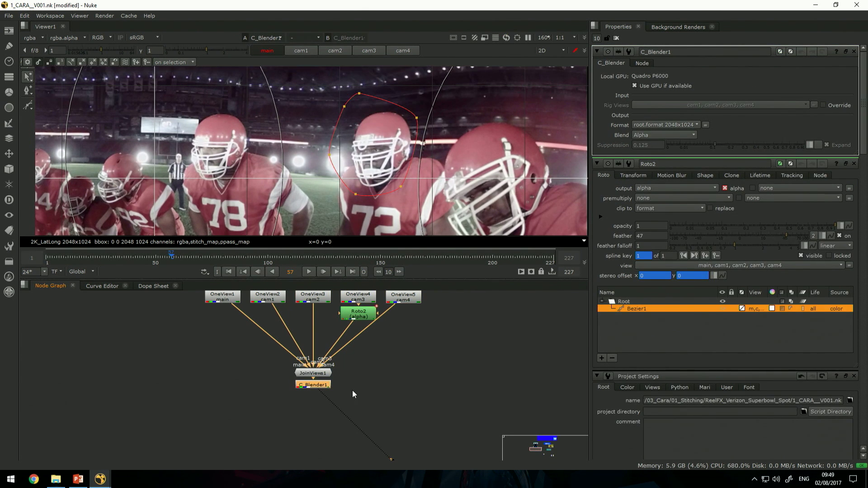
pyautogui.click(394, 392)
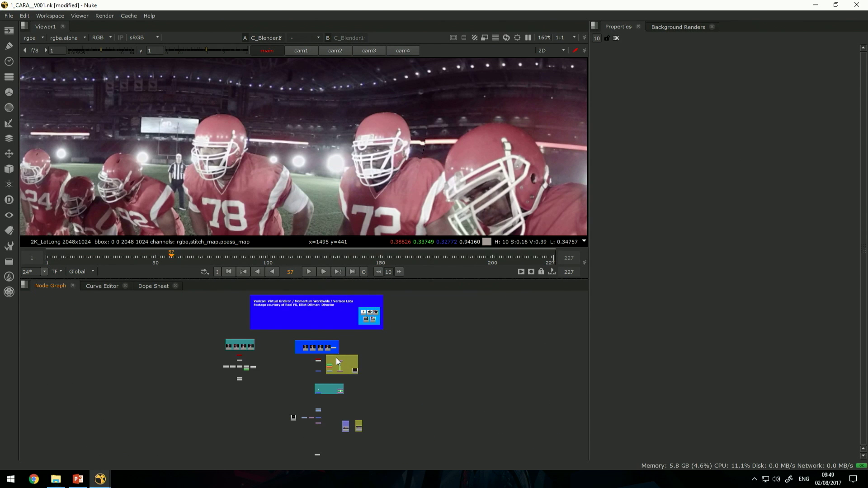
# View the C_SphericalTransform5 output in the Ceiling group and open its properties to examine the latlong-to-rectilinear settings
pyautogui.scroll(5, 335, 358)
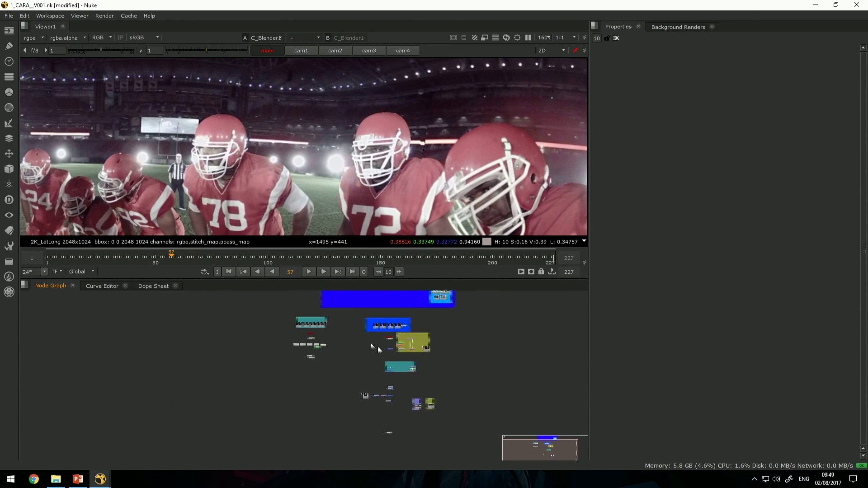
pyautogui.scroll(2, 401, 354)
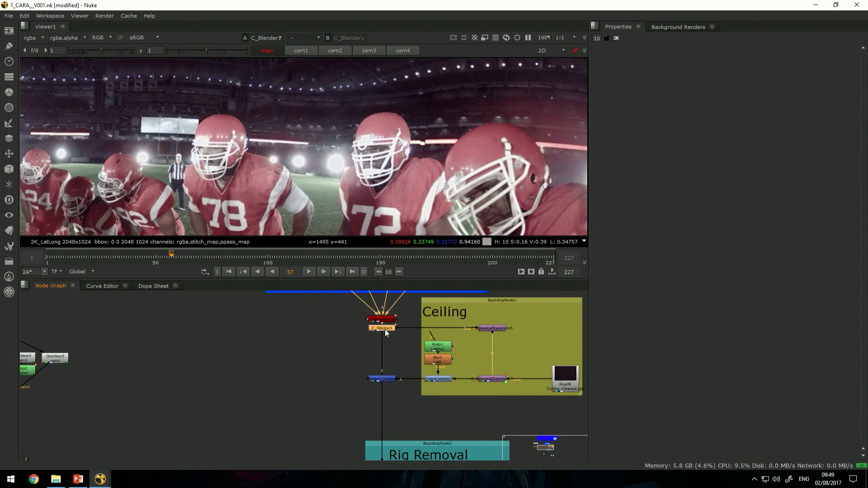
pyautogui.click(483, 330)
pyautogui.press('1')
pyautogui.scroll(-5, 377, 167)
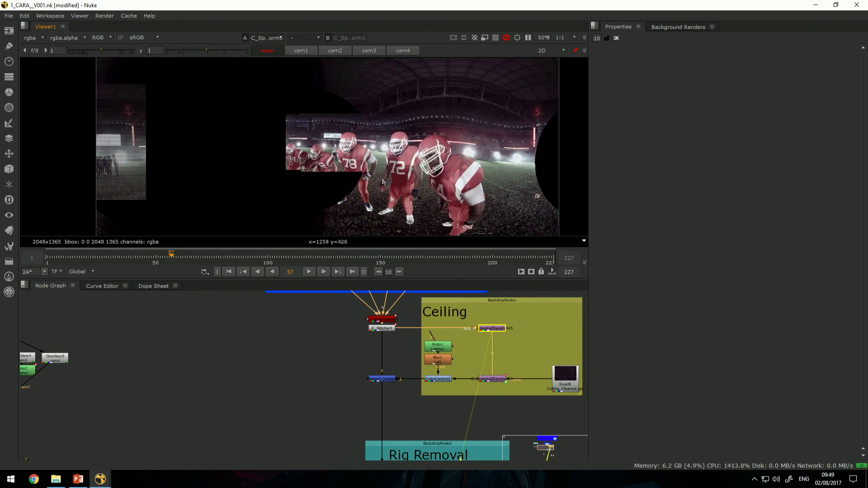
pyautogui.click(358, 335)
pyautogui.moveTo(320, 147); pyautogui.dragTo(383, 169, button='middle')
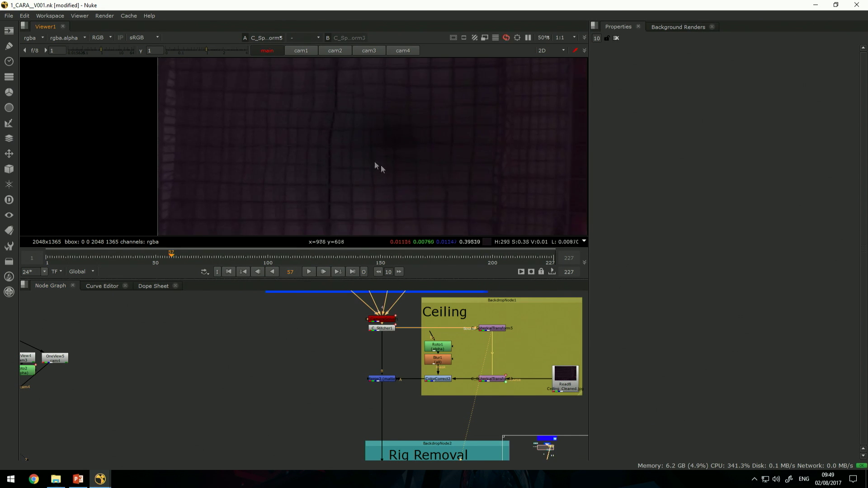
pyautogui.scroll(-3, 379, 168)
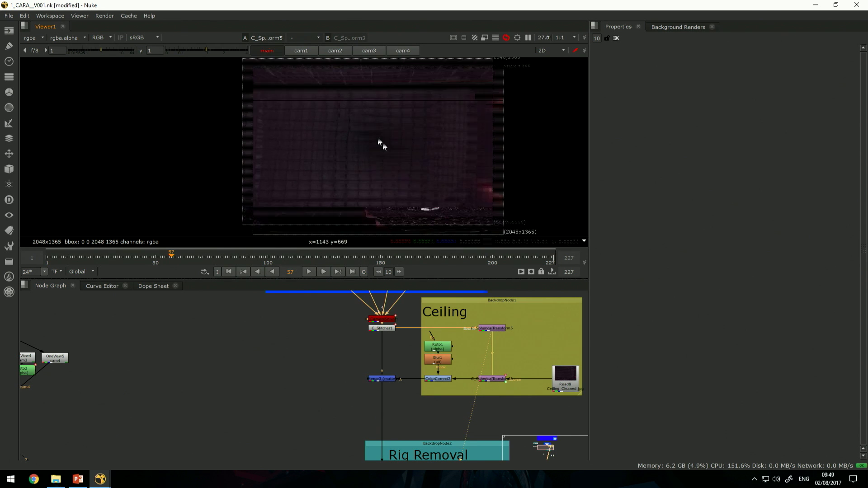
pyautogui.doubleClick(492, 329)
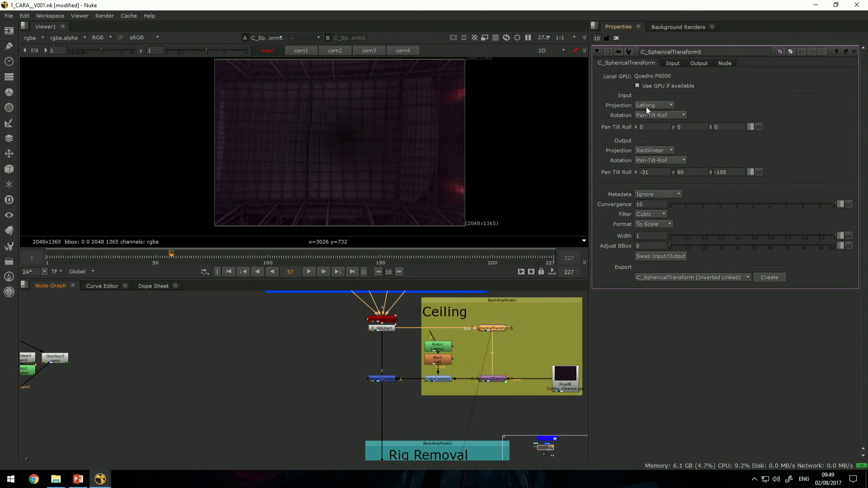
pyautogui.moveTo(336, 162); pyautogui.dragTo(339, 166, button='middle')
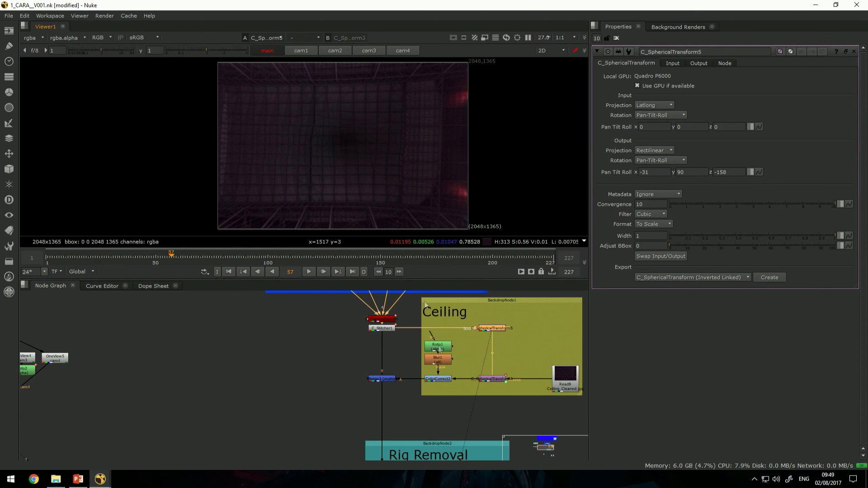
# Compare the cleaned ceiling image in Read8 with the rectilinear output of C_SphericalTransform5
pyautogui.click(565, 378)
pyautogui.press('1')
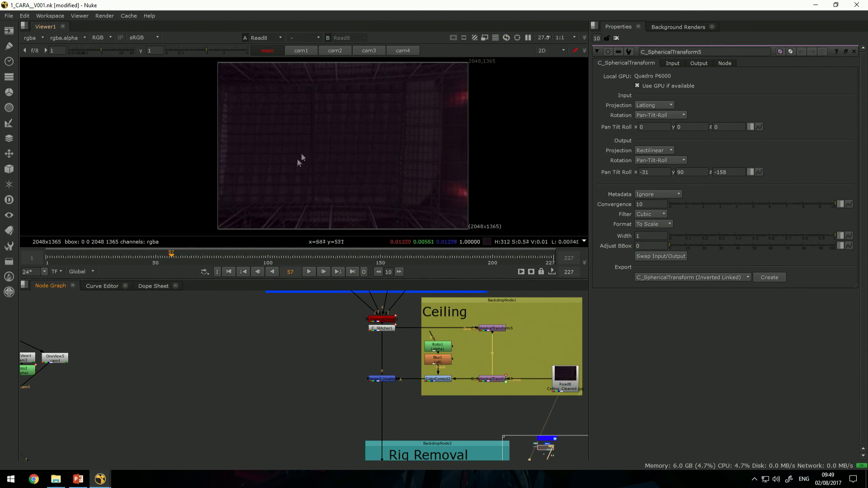
pyautogui.moveTo(484, 371); pyautogui.dragTo(435, 344, button='middle')
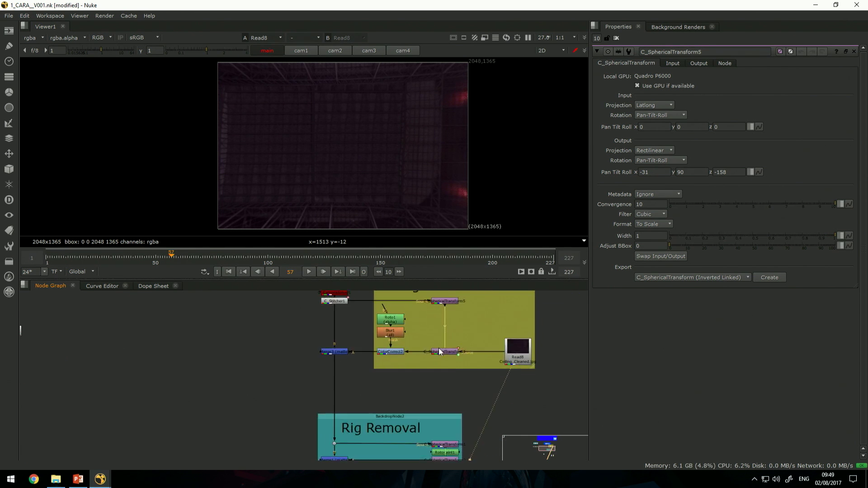
pyautogui.scroll(2, 432, 326)
pyautogui.click(446, 299)
pyautogui.press('1')
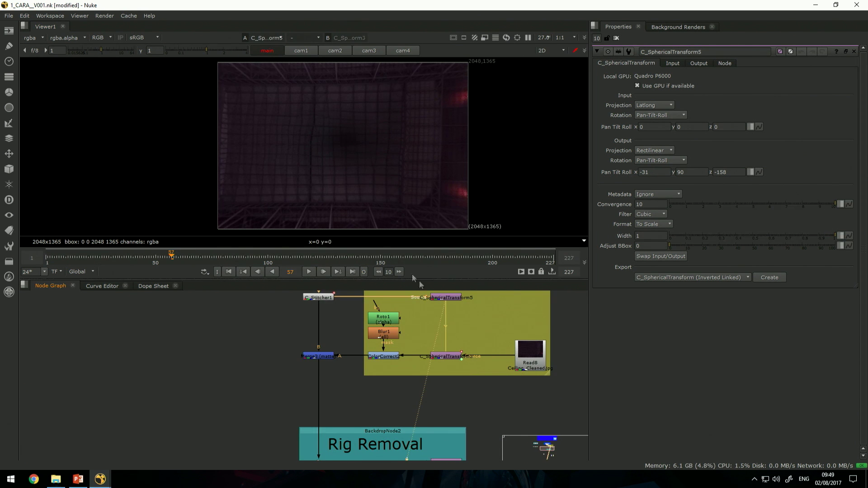
# Examine how the cleaned ceiling is projected back to lat-long, colour corrected in ColorCorrect2 and merged over the stitch in Merge3
pyautogui.click(450, 359)
pyautogui.press('1')
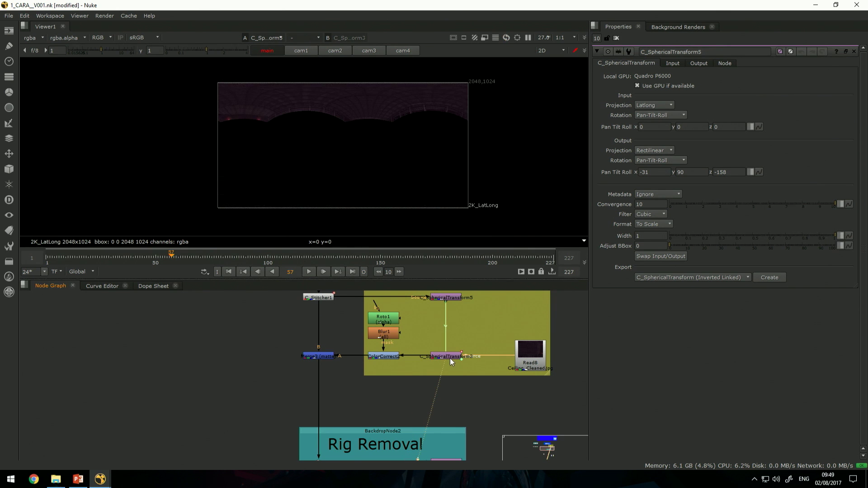
pyautogui.scroll(3, 455, 168)
pyautogui.scroll(1, 454, 168)
pyautogui.moveTo(454, 168); pyautogui.dragTo(454, 226, button='middle')
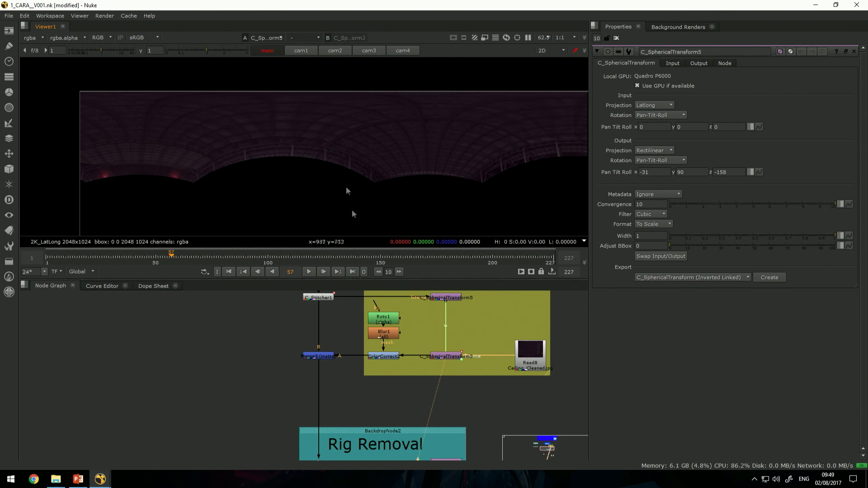
pyautogui.click(379, 357)
pyautogui.press('1')
pyautogui.click(318, 356)
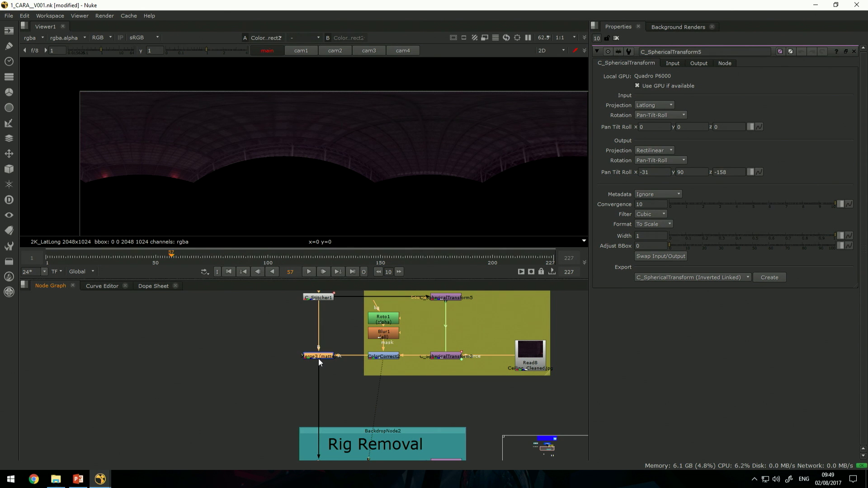
pyautogui.press('1')
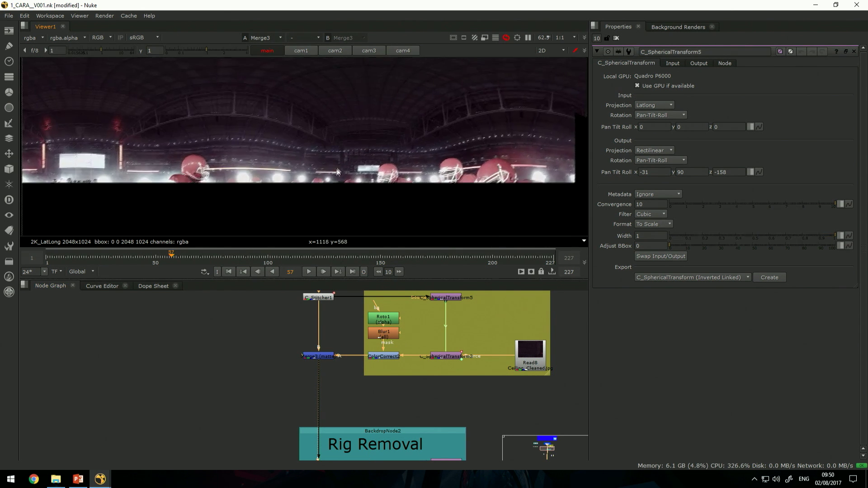
# Toggle Merge3 off and on repeatedly to compare the panorama with and without the cleaned ceiling
pyautogui.click(322, 358)
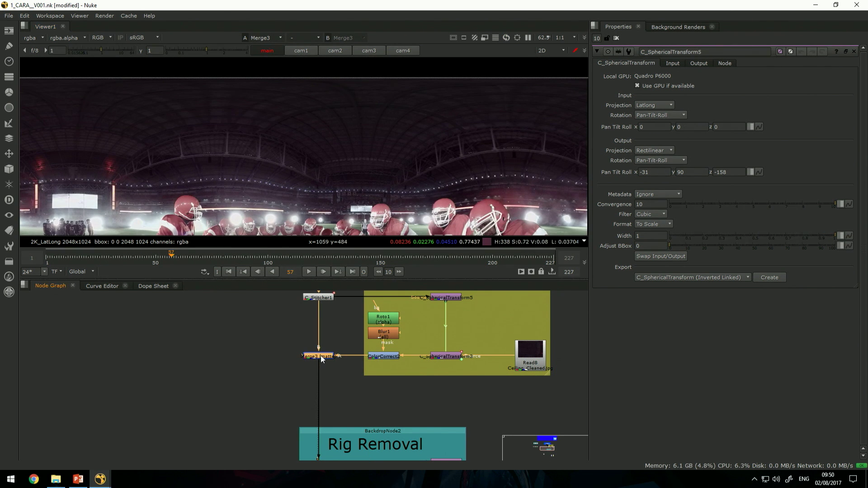
pyautogui.press('d')
pyautogui.press('d')
pyautogui.press('d')
pyautogui.press('d')
pyautogui.press('d')
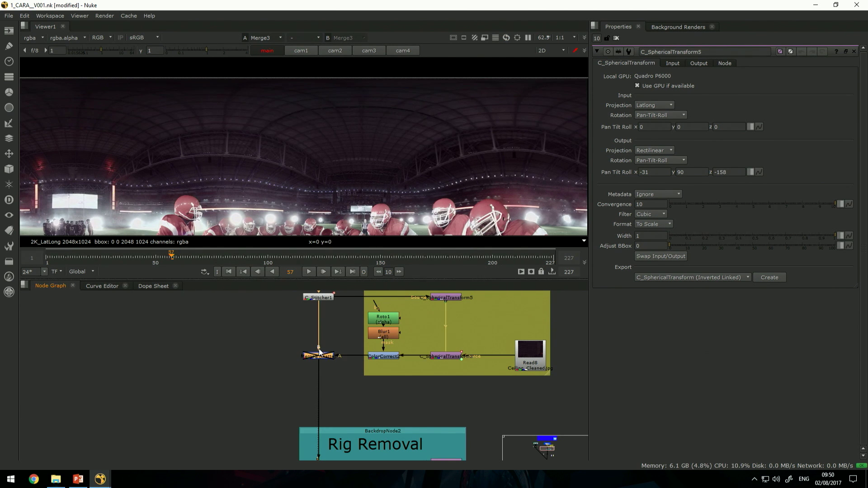
pyautogui.press('d')
pyautogui.press('d')
# View the output of C_SphericalTransform1 in the Rig Removal group to examine the ground beneath the camera rig
pyautogui.moveTo(362, 420); pyautogui.dragTo(351, 310, button='middle')
pyautogui.scroll(3, 366, 375)
pyautogui.click(456, 339)
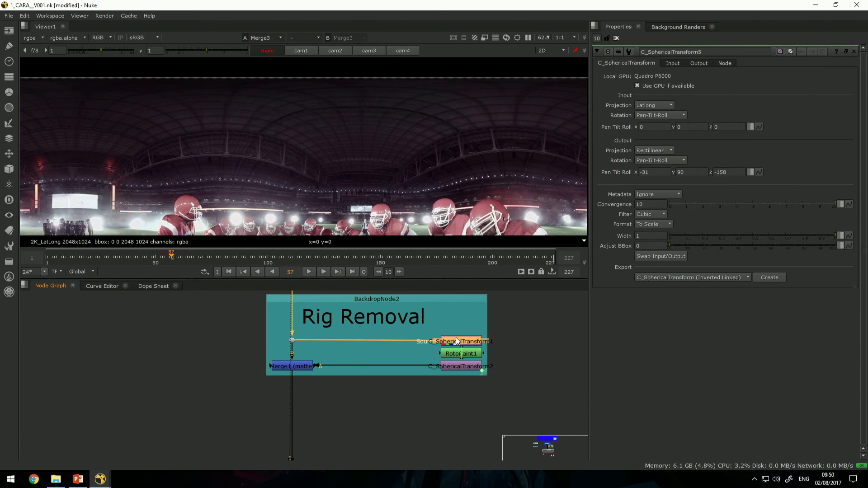
pyautogui.press('1')
pyautogui.scroll(-6, 388, 132)
pyautogui.scroll(3, 398, 140)
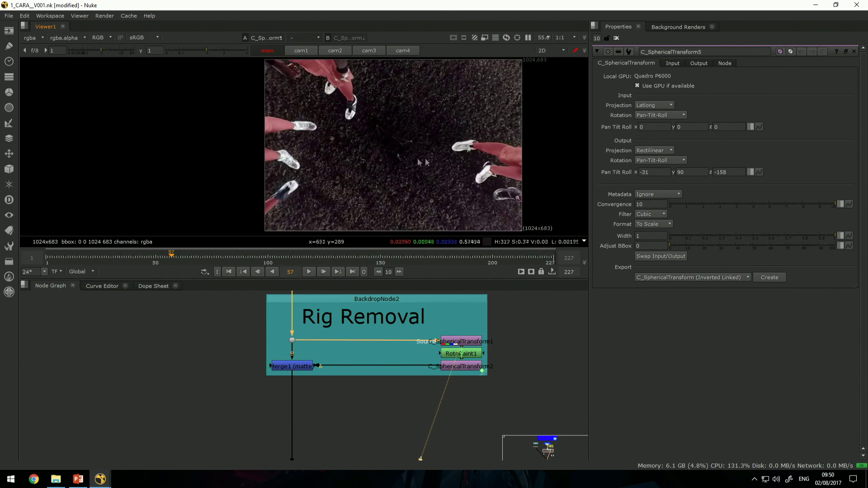
pyautogui.moveTo(420, 161); pyautogui.dragTo(347, 150, button='middle')
# Examine the Rig Removal patch through RotoPaint1, the transform back to lat-long, and the Merge1 result
pyautogui.click(451, 355)
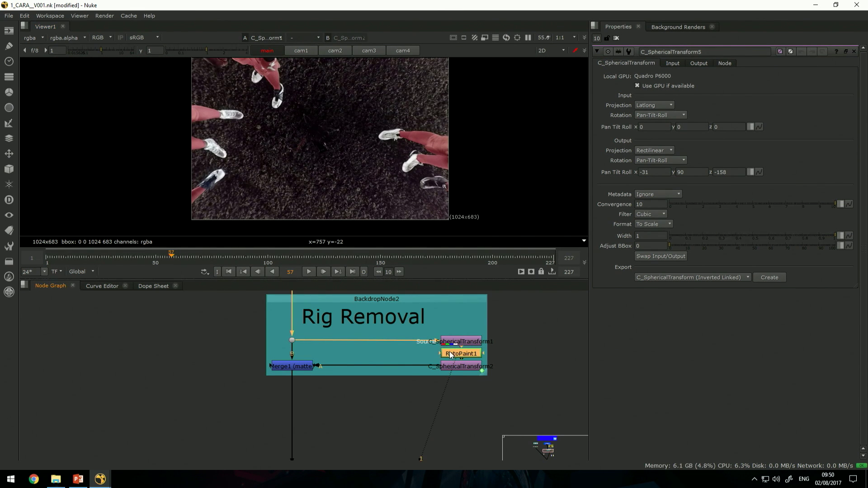
pyautogui.press('1')
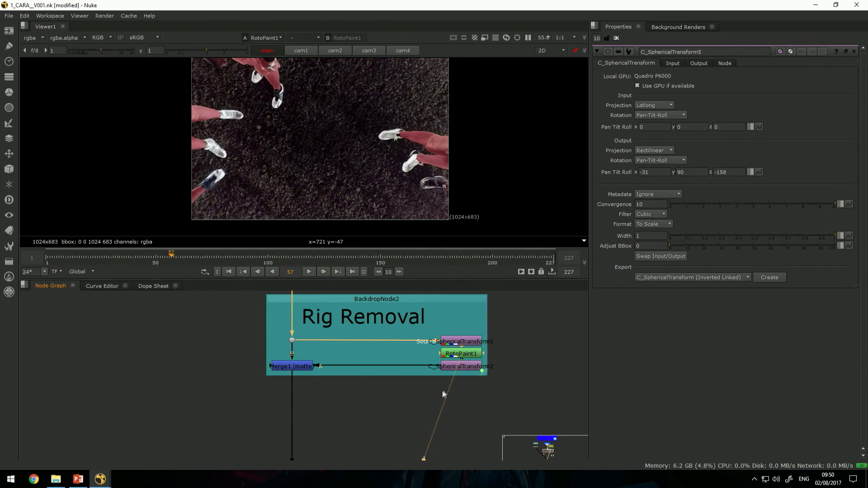
pyautogui.press('1')
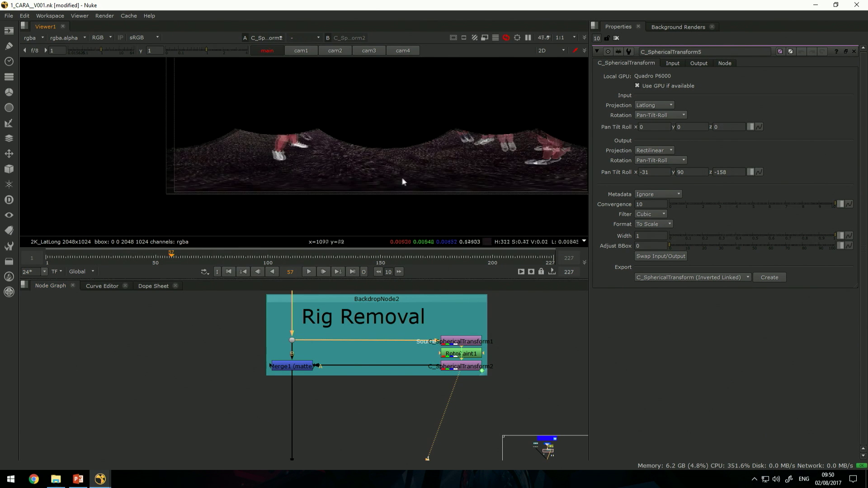
pyautogui.click(290, 370)
pyautogui.press('1')
pyautogui.click(257, 366)
pyautogui.moveTo(257, 388); pyautogui.dragTo(290, 337, button='middle')
# View the Merge2 output to examine the lens flare added over the colour-corrected panorama
pyautogui.moveTo(294, 457); pyautogui.dragTo(320, 365, button='middle')
pyautogui.click(323, 402)
pyautogui.press('1')
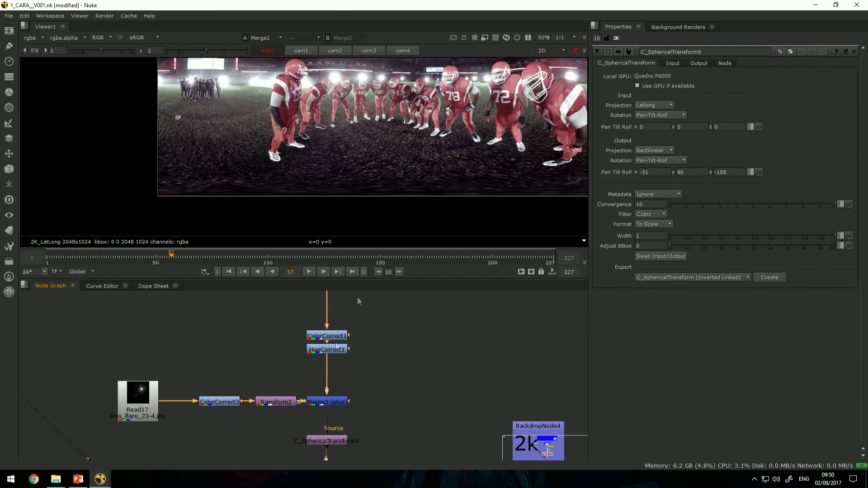
pyautogui.scroll(5, 407, 144)
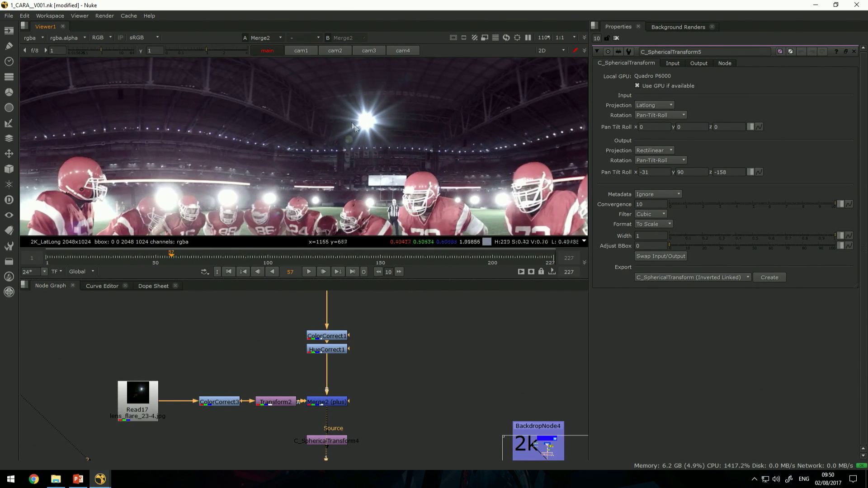
# Move C_SphericalTransform4 off to the side of Merge2, then open its properties and view its rectilinear output
pyautogui.moveTo(318, 400); pyautogui.dragTo(326, 346, button='middle')
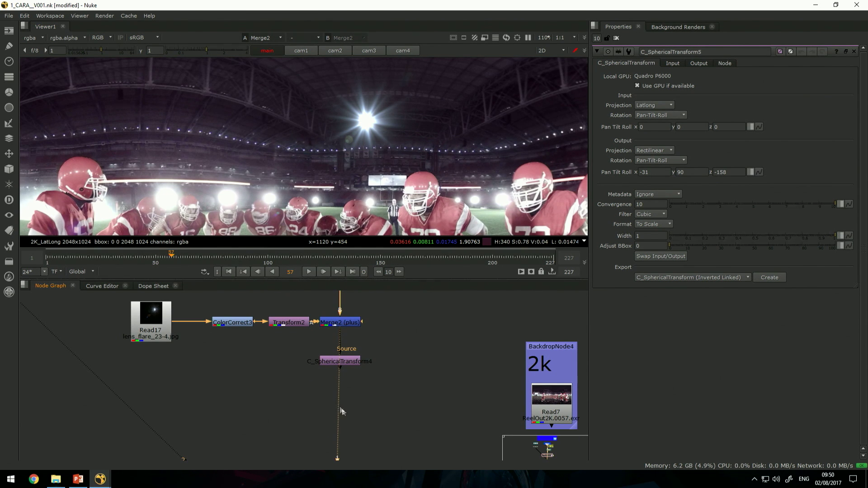
pyautogui.moveTo(330, 362); pyautogui.dragTo(399, 377)
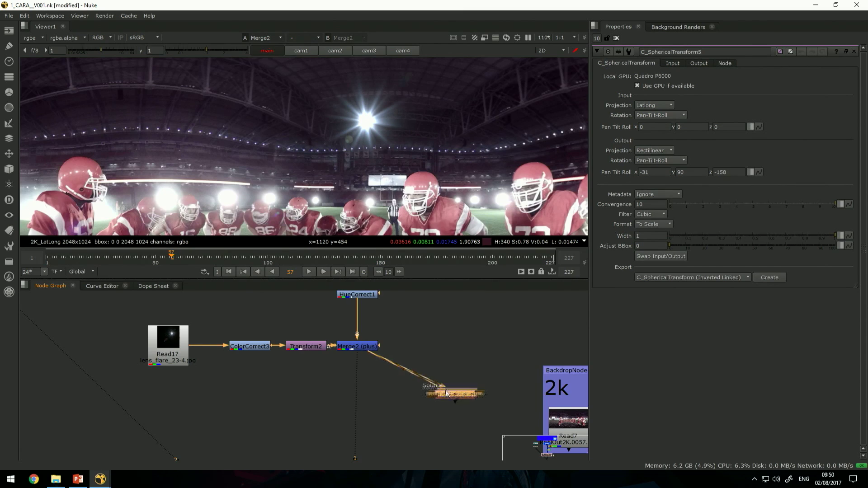
pyautogui.moveTo(446, 393); pyautogui.dragTo(449, 388)
pyautogui.doubleClick(457, 388)
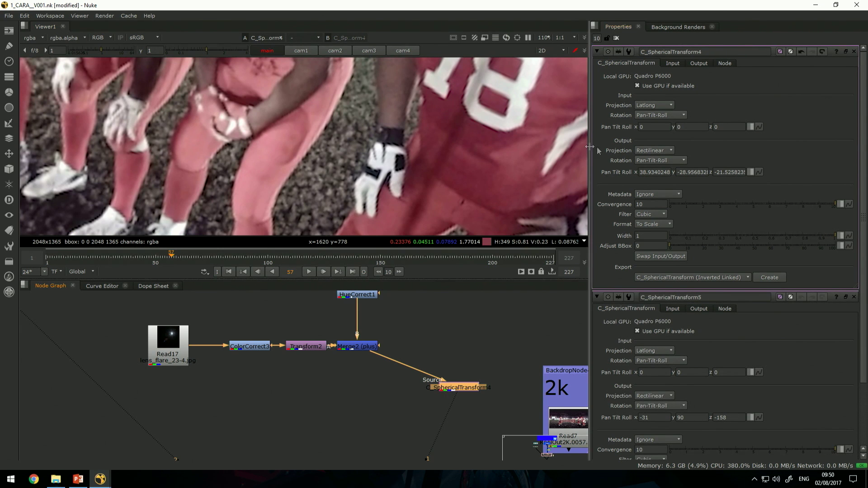
# Cycle the output projection of C_SphericalTransform4 through Latlong, Cubemap and Fisheye, and return it to Rectilinear
pyautogui.scroll(-6, 460, 144)
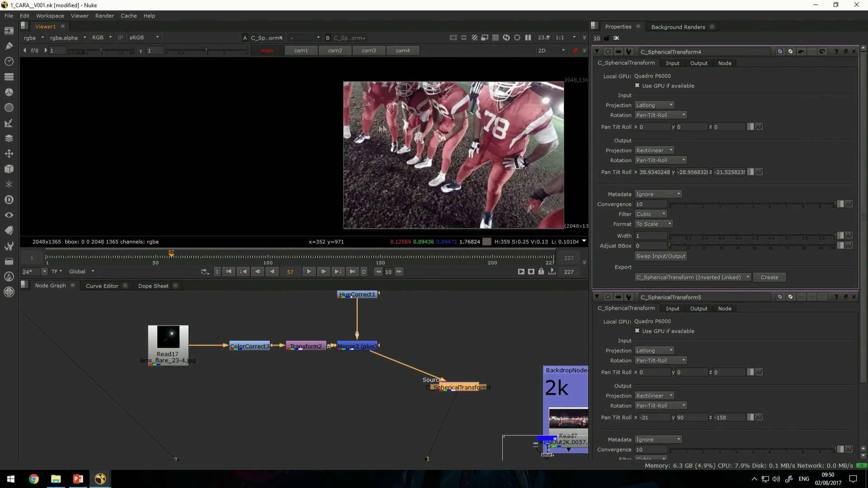
pyautogui.click(654, 150)
pyautogui.click(655, 134)
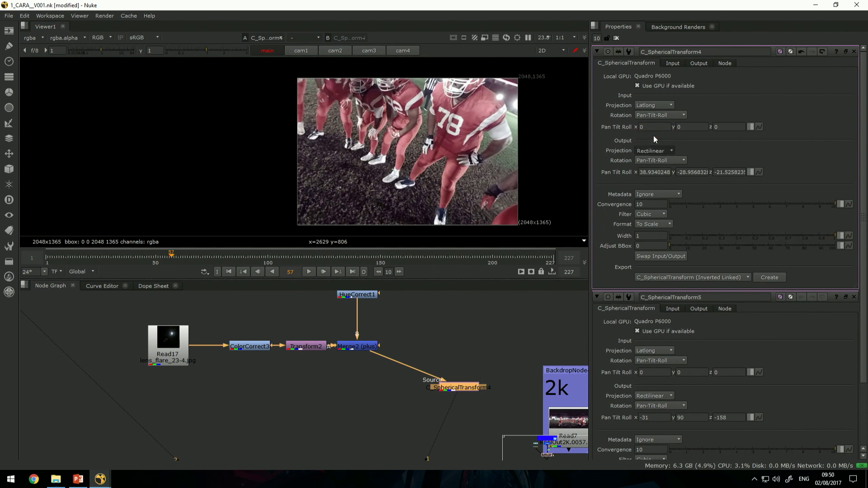
pyautogui.scroll(3, 416, 149)
pyautogui.click(651, 150)
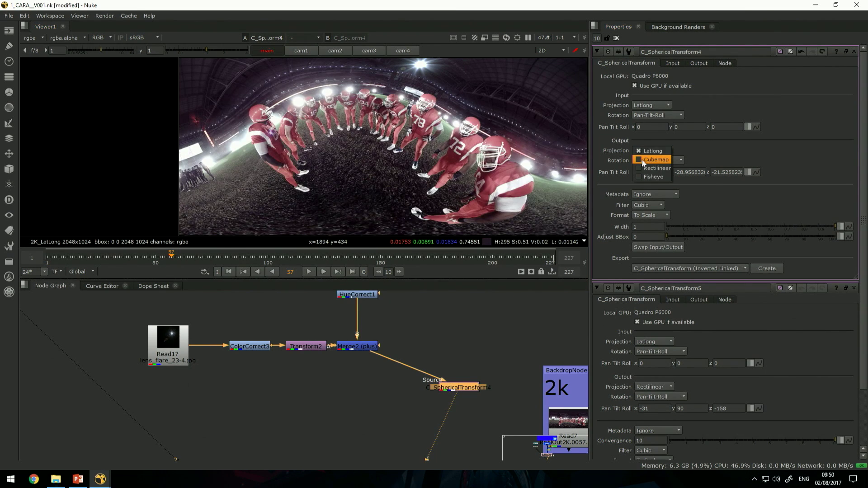
pyautogui.click(669, 143)
pyautogui.click(657, 149)
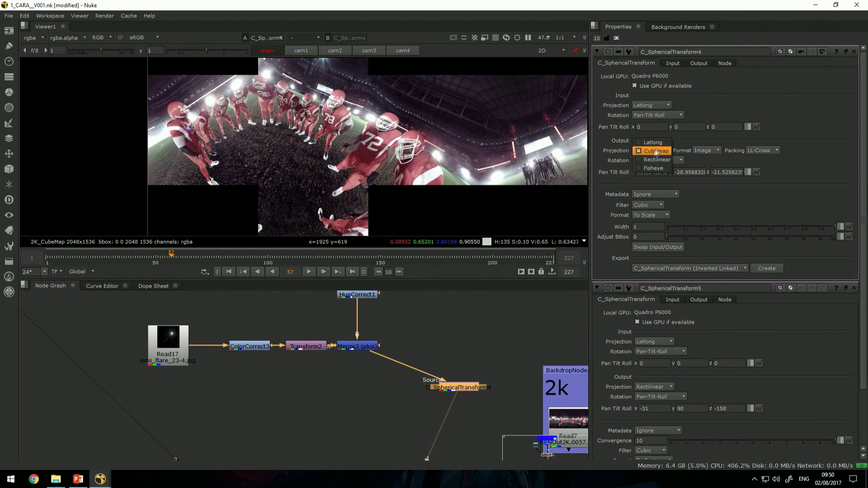
pyautogui.click(655, 167)
pyautogui.click(651, 150)
pyautogui.click(659, 142)
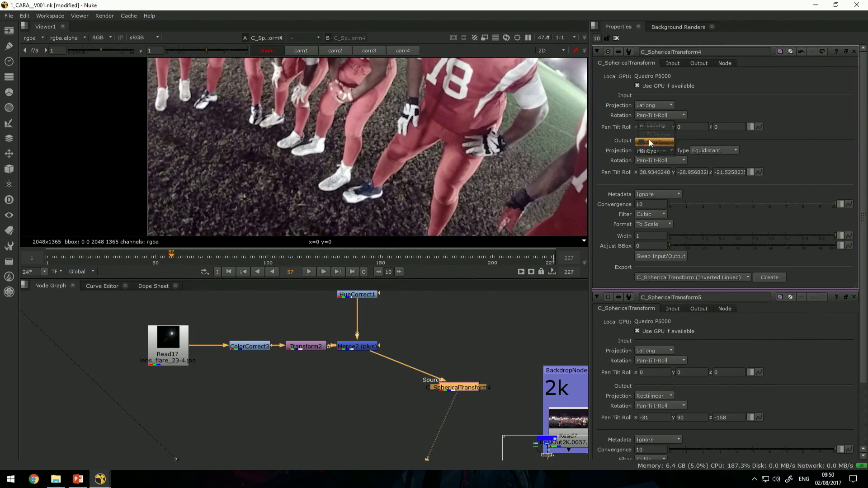
# Rotate the rectilinear output of C_SphericalTransform4 interactively around the stitched scene, ending at a pan, tilt and roll of about 93.4, 10.6 and 9.5
pyautogui.scroll(-1, 420, 158)
pyautogui.scroll(-1, 396, 155)
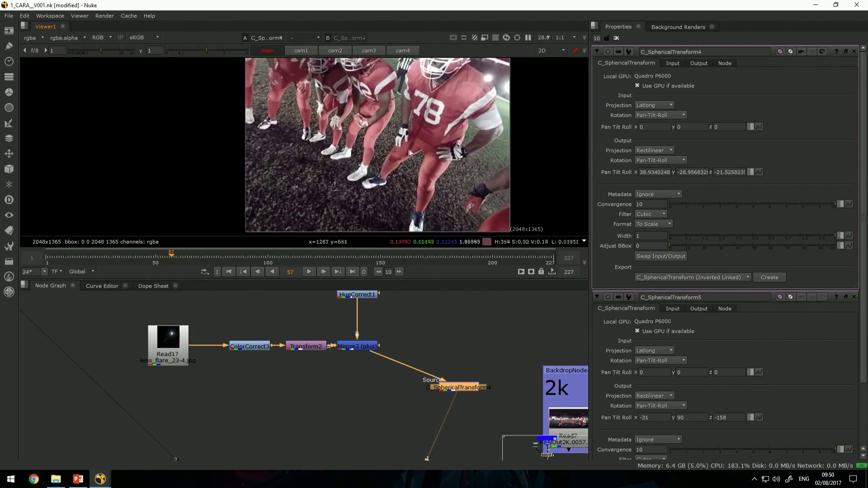
pyautogui.keyDown('ctrl'); pyautogui.keyDown('alt'); pyautogui.moveTo(369, 160); pyautogui.dragTo(418, 149); pyautogui.keyUp('alt'); pyautogui.keyUp('ctrl')
pyautogui.keyDown('ctrl'); pyautogui.keyDown('alt'); pyautogui.moveTo(398, 183); pyautogui.dragTo(358, 115); pyautogui.keyUp('alt'); pyautogui.keyUp('ctrl')
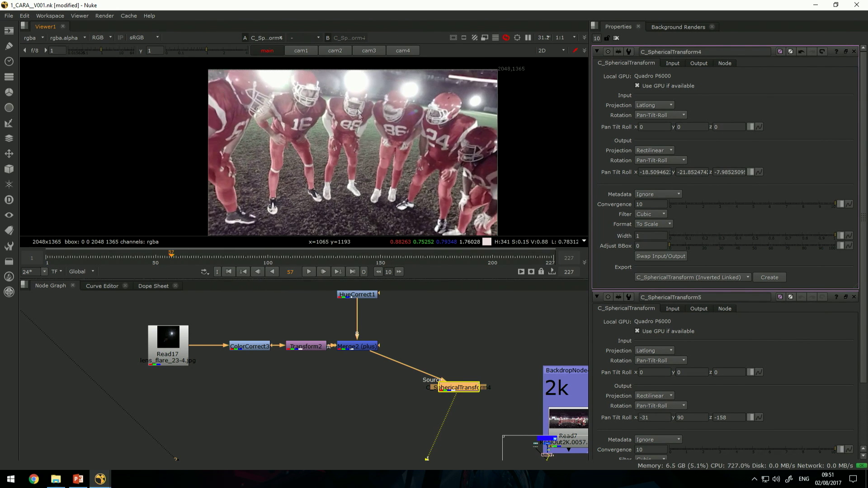
pyautogui.keyDown('ctrl'); pyautogui.keyDown('alt'); pyautogui.moveTo(418, 142); pyautogui.dragTo(302, 152); pyautogui.keyUp('alt'); pyautogui.keyUp('ctrl')
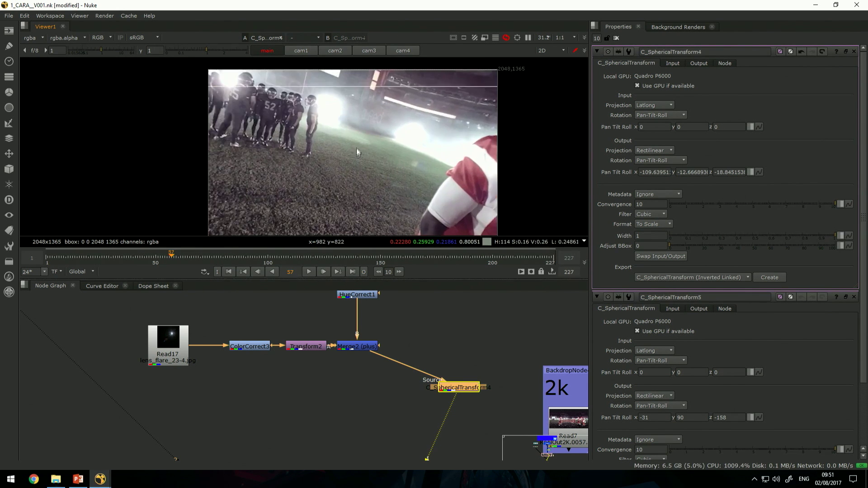
pyautogui.keyDown('ctrl'); pyautogui.keyDown('alt'); pyautogui.moveTo(357, 152); pyautogui.dragTo(330, 126); pyautogui.keyUp('alt'); pyautogui.keyUp('ctrl')
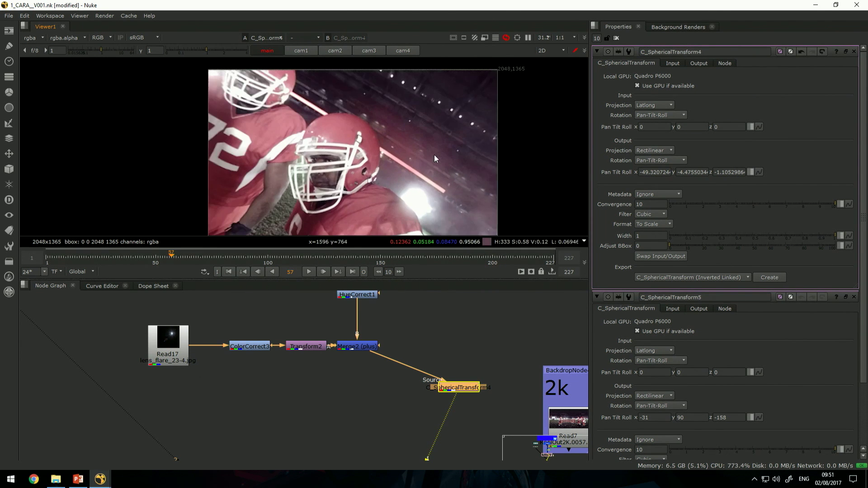
pyautogui.keyDown('ctrl'); pyautogui.keyDown('alt'); pyautogui.moveTo(434, 156); pyautogui.dragTo(367, 148); pyautogui.keyUp('alt'); pyautogui.keyUp('ctrl')
pyautogui.keyDown('ctrl'); pyautogui.keyDown('alt'); pyautogui.moveTo(427, 129); pyautogui.dragTo(340, 121); pyautogui.keyUp('alt'); pyautogui.keyUp('ctrl')
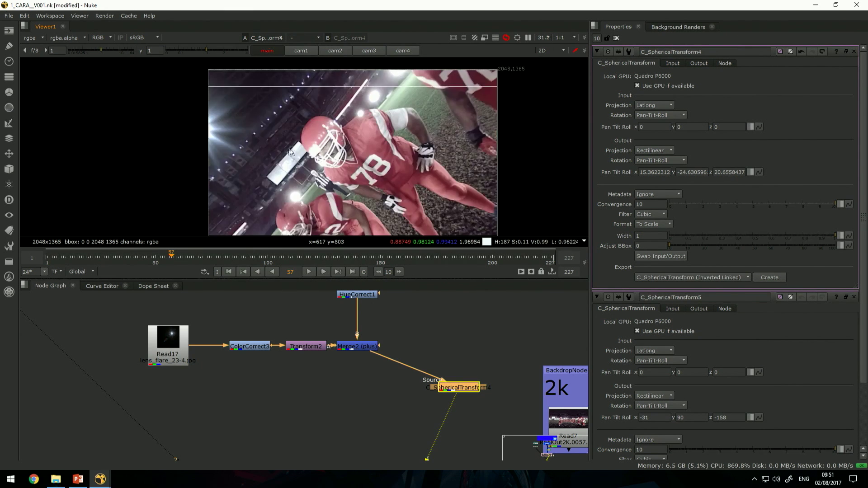
pyautogui.keyDown('ctrl'); pyautogui.keyDown('alt'); pyautogui.moveTo(263, 158); pyautogui.dragTo(353, 129); pyautogui.keyUp('alt'); pyautogui.keyUp('ctrl')
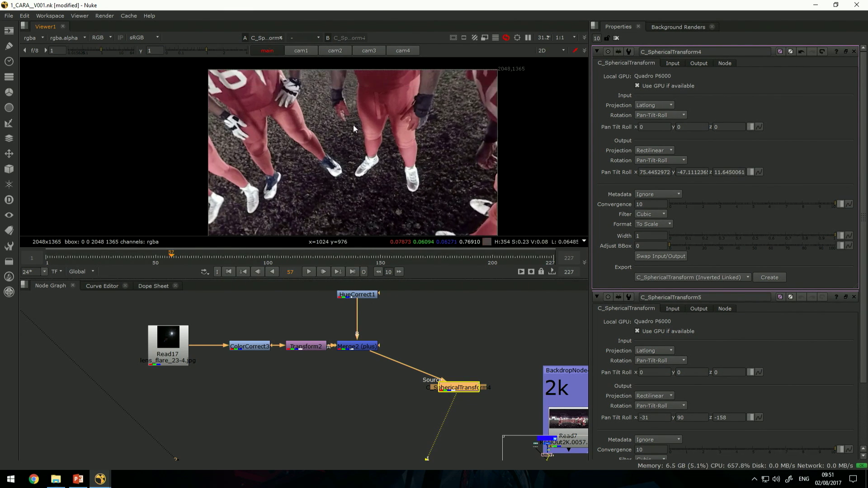
pyautogui.keyDown('ctrl'); pyautogui.keyDown('alt'); pyautogui.moveTo(347, 192); pyautogui.dragTo(373, 142); pyautogui.keyUp('alt'); pyautogui.keyUp('ctrl')
pyautogui.scroll(1, 373, 143)
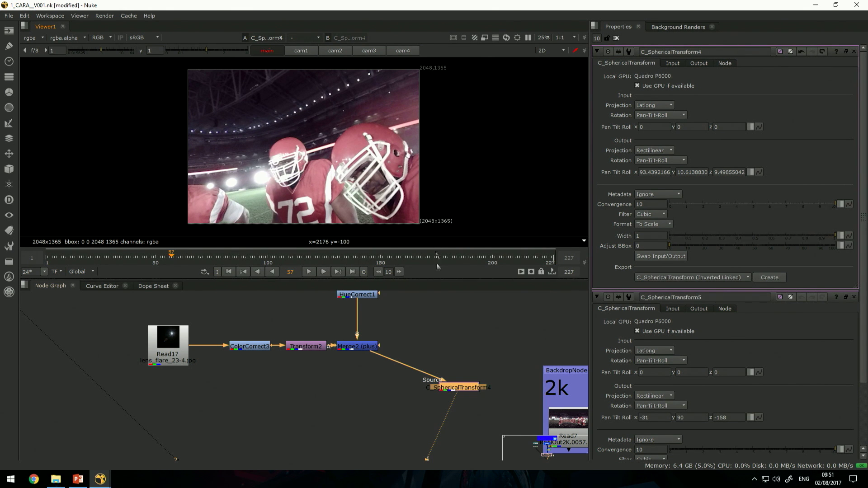
# Bring the 2k and 4k backdrops into view in the node graph and clear the node selection
pyautogui.moveTo(392, 422); pyautogui.dragTo(281, 378, button='middle')
pyautogui.click(392, 406)
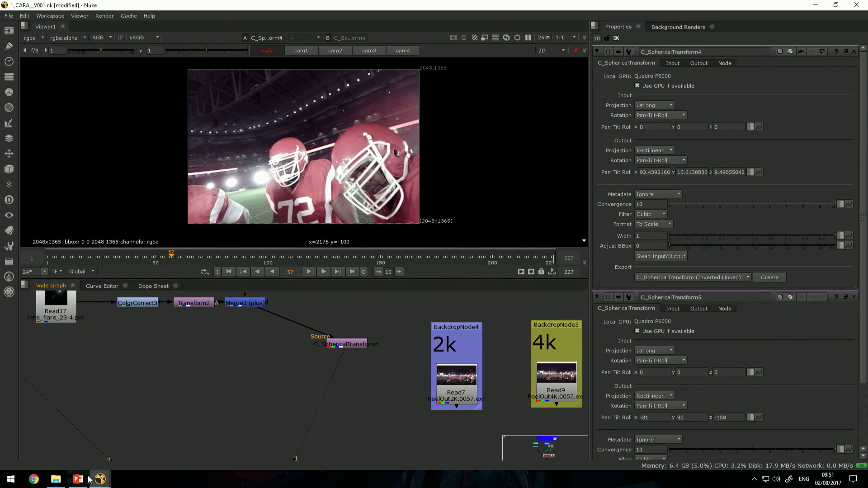